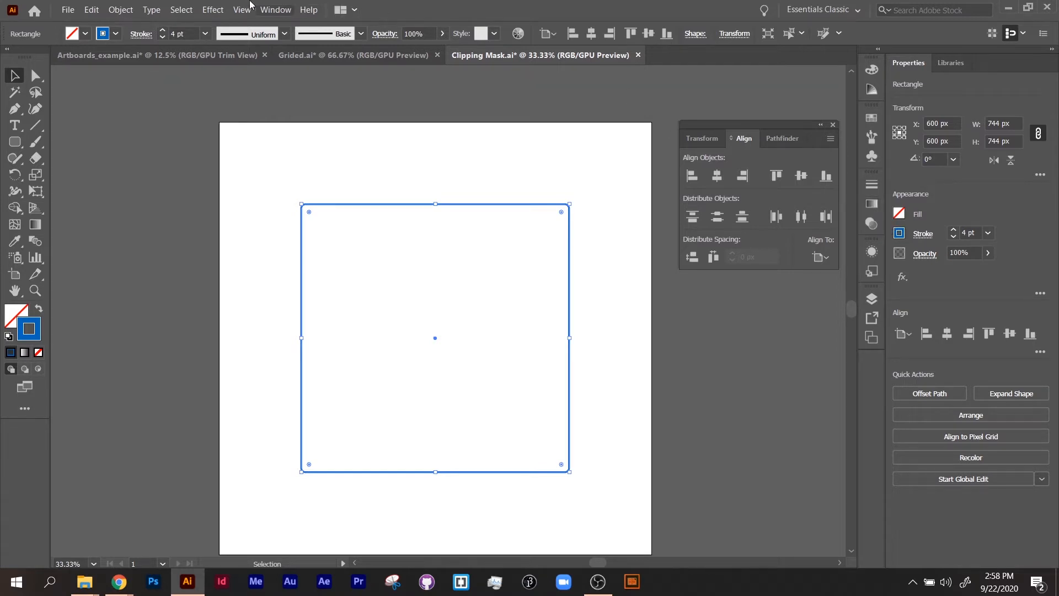
Apply a white-to-black gradient fill to the square, try the radial type, and return it to linear
{"action": "left_click", "coordinate": [264, 10]}
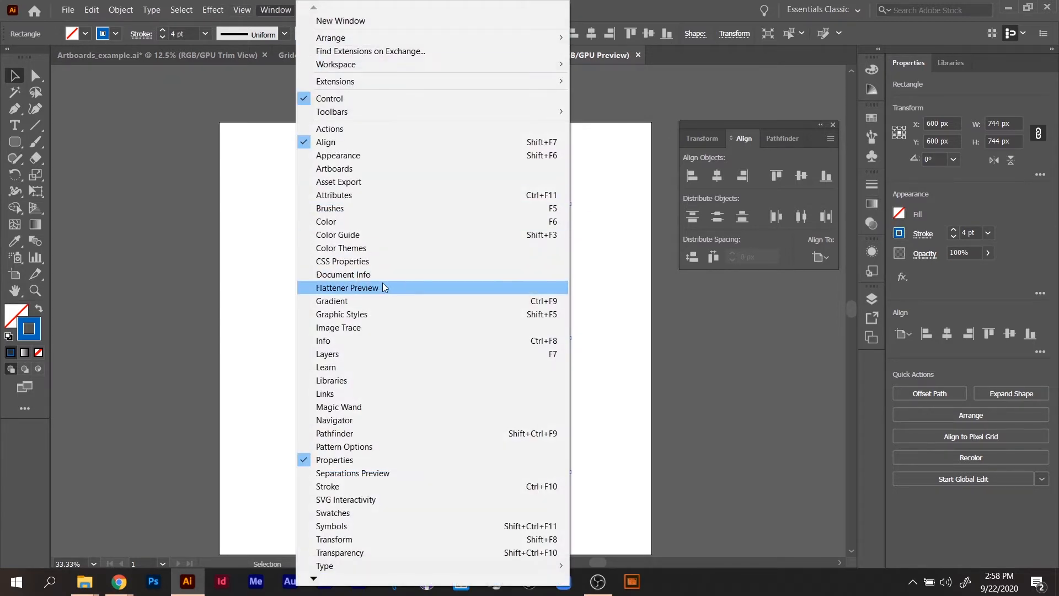
{"action": "left_click", "coordinate": [390, 302]}
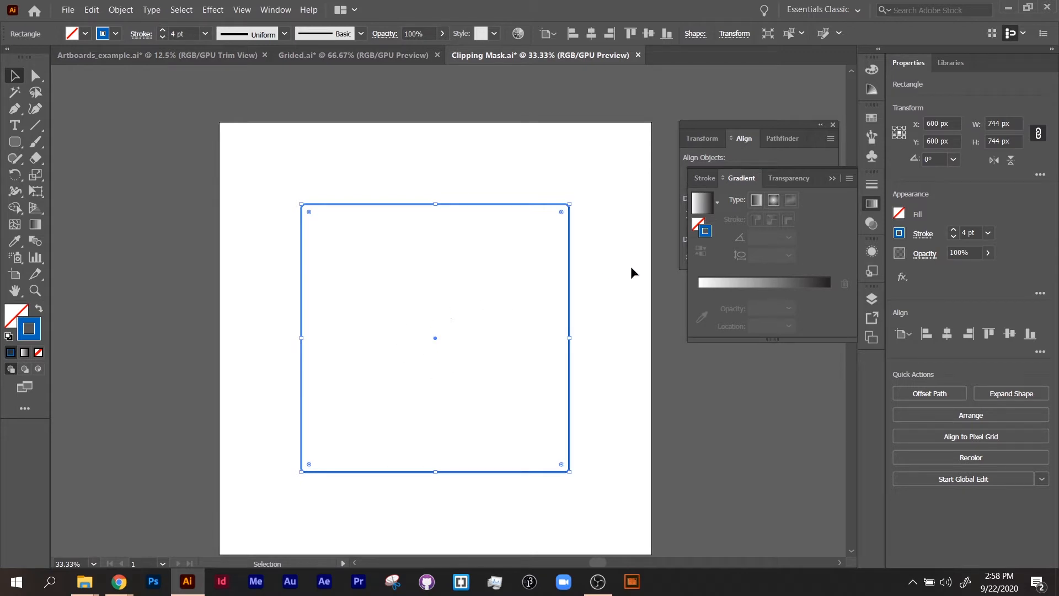
{"action": "left_click", "coordinate": [698, 223]}
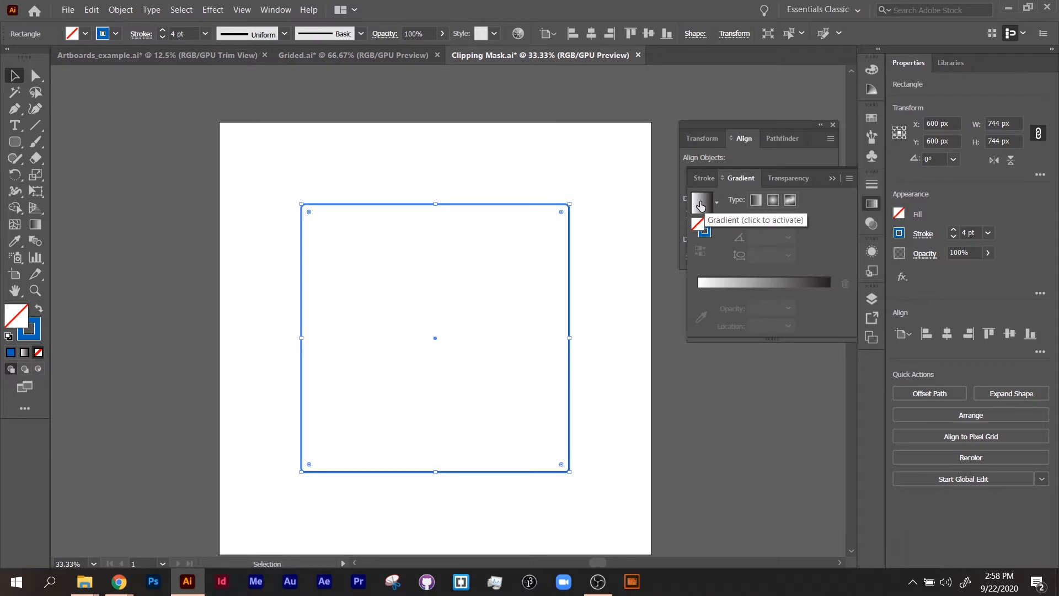
{"action": "left_click", "coordinate": [701, 206]}
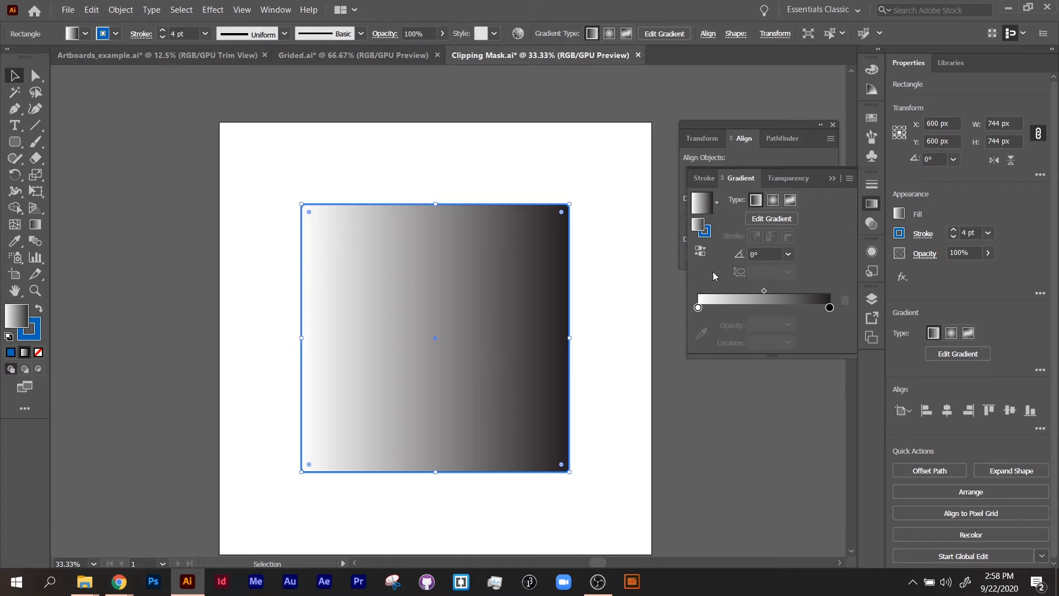
{"action": "left_click", "coordinate": [772, 201]}
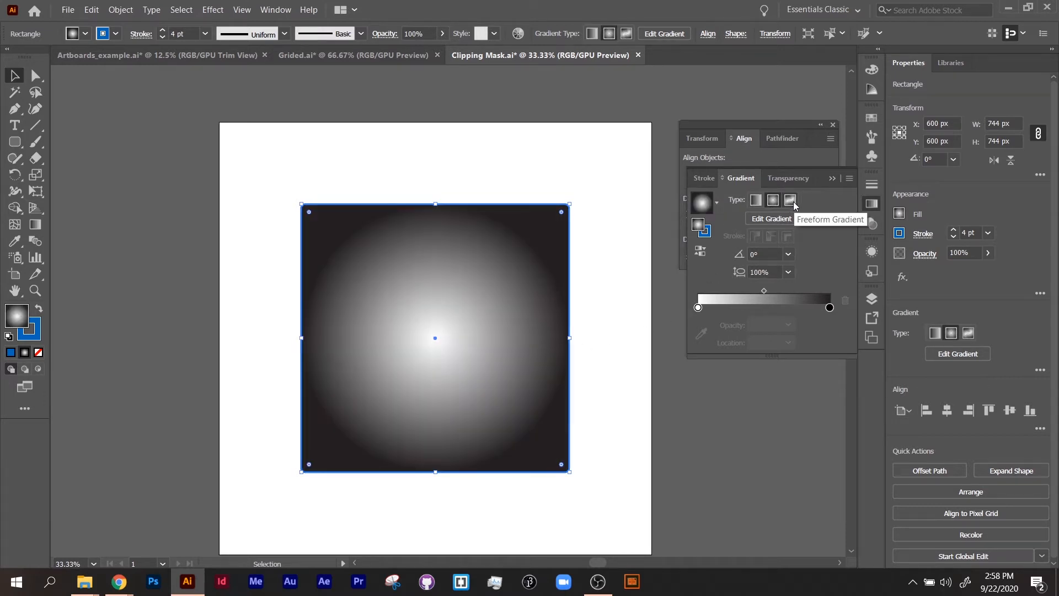
{"action": "left_click", "coordinate": [755, 201]}
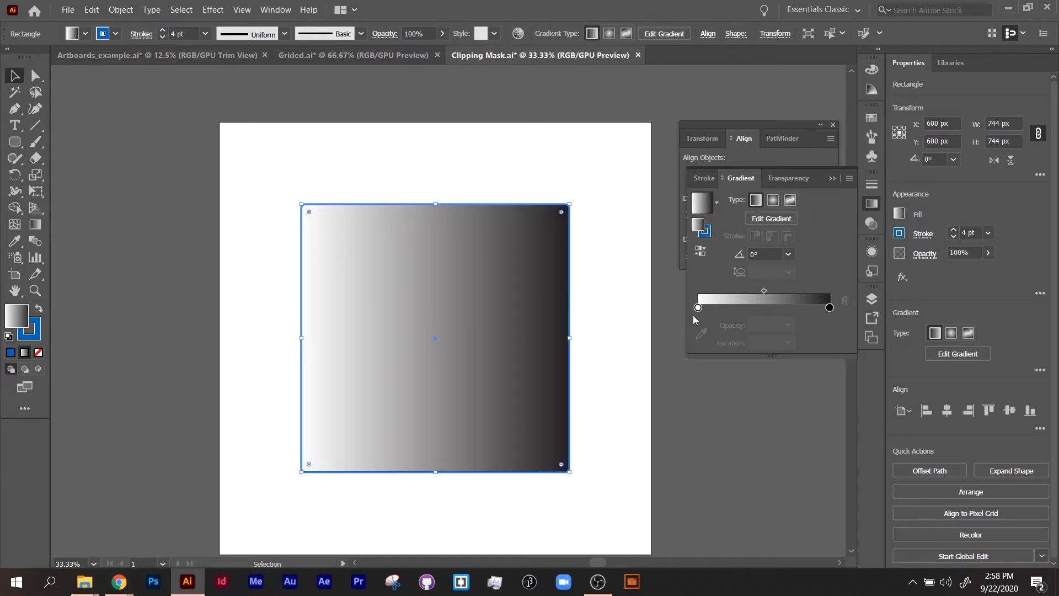
Switch the gradient's starting stop to HSB and colour it red with hue 0, saturation 74.12% and brightness 100%
{"action": "left_click_drag", "start_coordinate": [699, 307], "coordinate": [673, 299]}
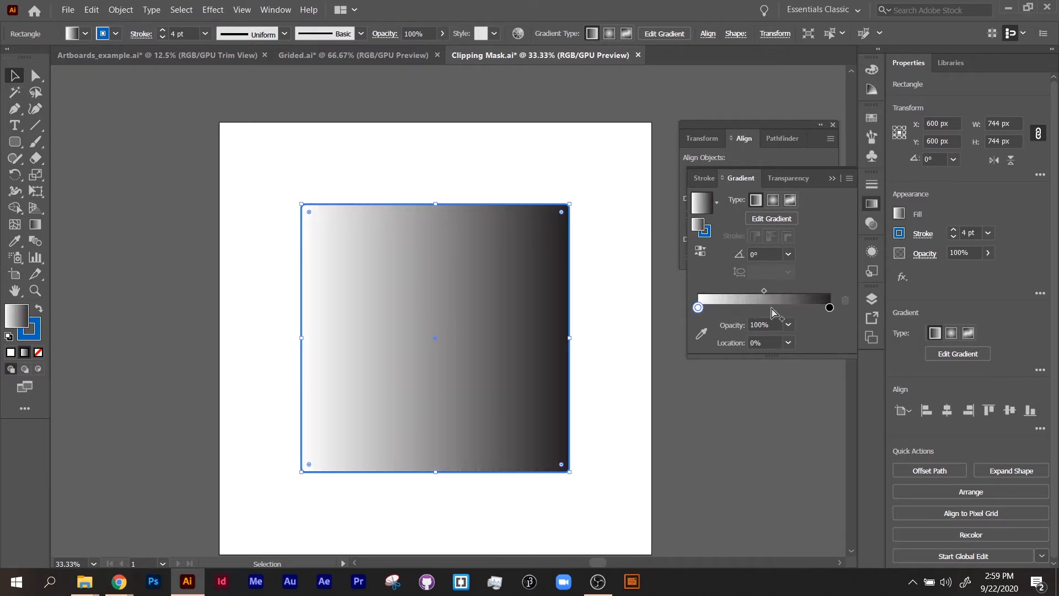
{"action": "mouse_move", "coordinate": [764, 291]}
{"action": "left_mouse_down"}
{"action": "mouse_move", "coordinate": [803, 291]}
{"action": "mouse_move", "coordinate": [752, 291]}
{"action": "mouse_move", "coordinate": [764, 291]}
{"action": "left_mouse_up"}
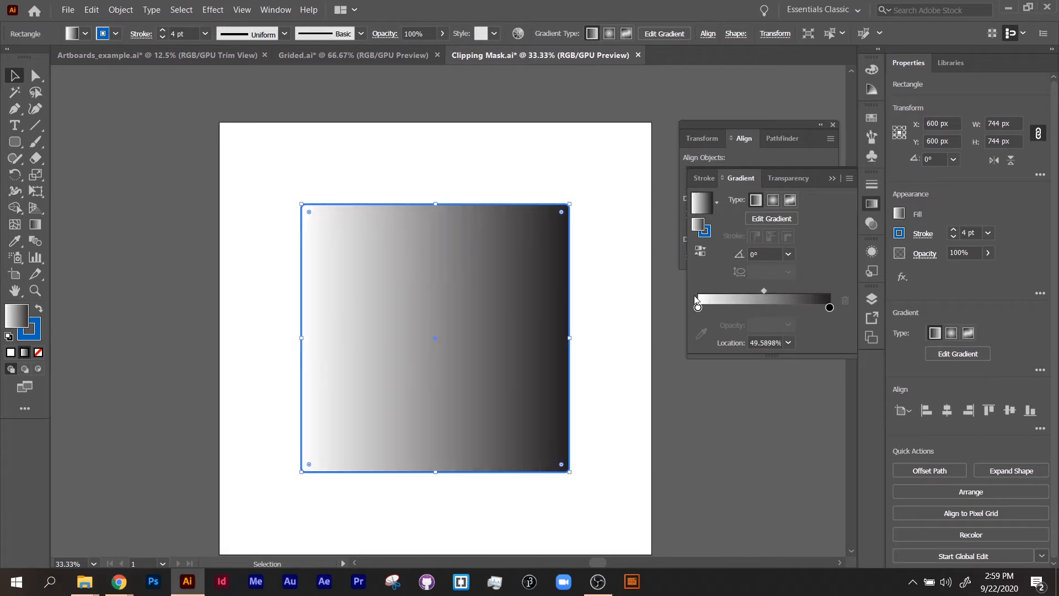
{"action": "left_click", "coordinate": [698, 307]}
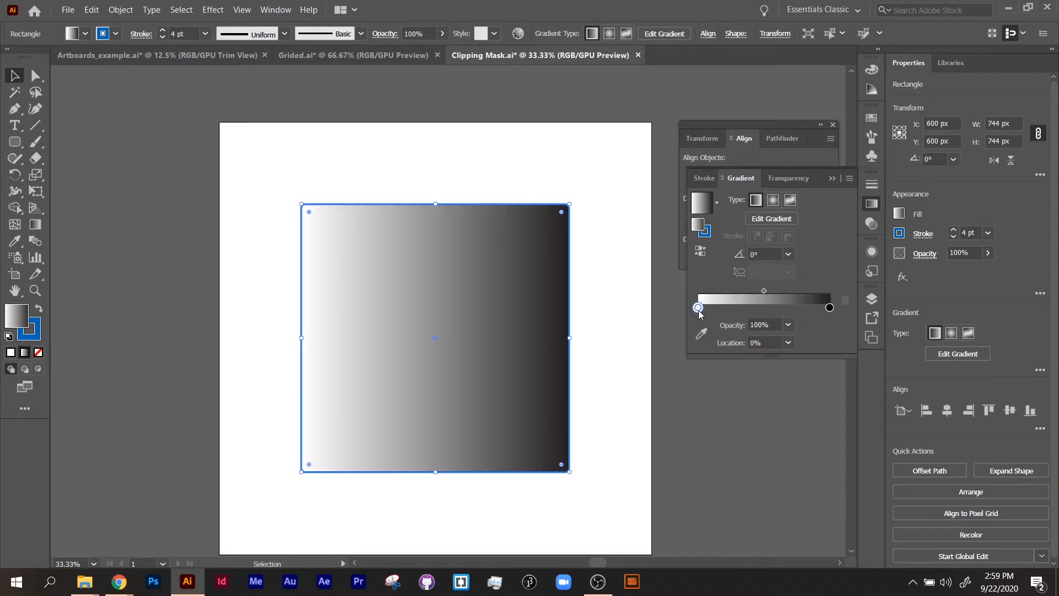
{"action": "double_click", "coordinate": [698, 308]}
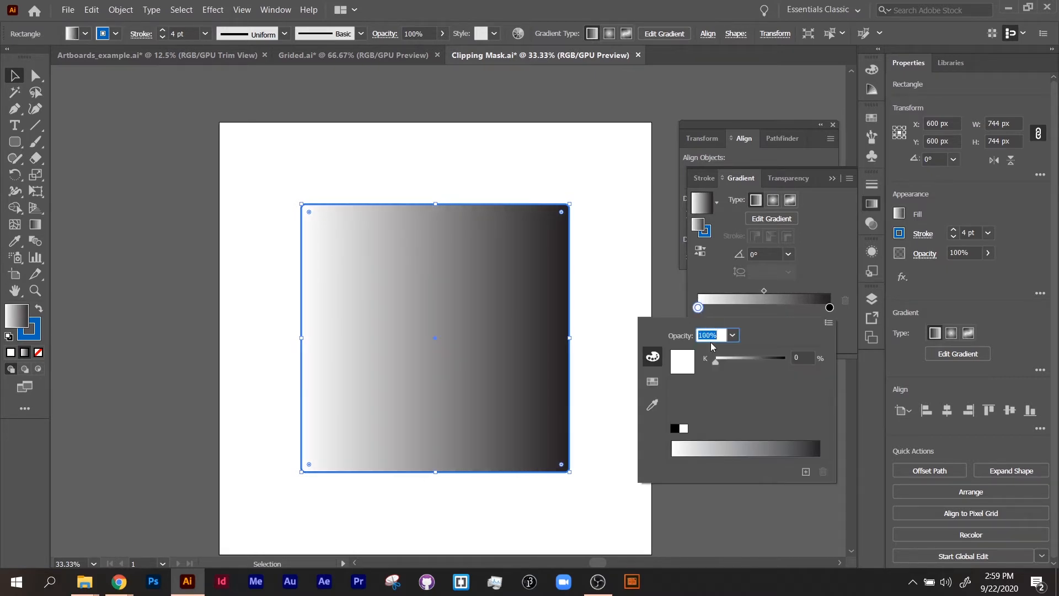
{"action": "mouse_move", "coordinate": [716, 362]}
{"action": "left_mouse_down"}
{"action": "mouse_move", "coordinate": [782, 373]}
{"action": "mouse_move", "coordinate": [713, 375]}
{"action": "left_mouse_up"}
{"action": "left_click", "coordinate": [829, 326]}
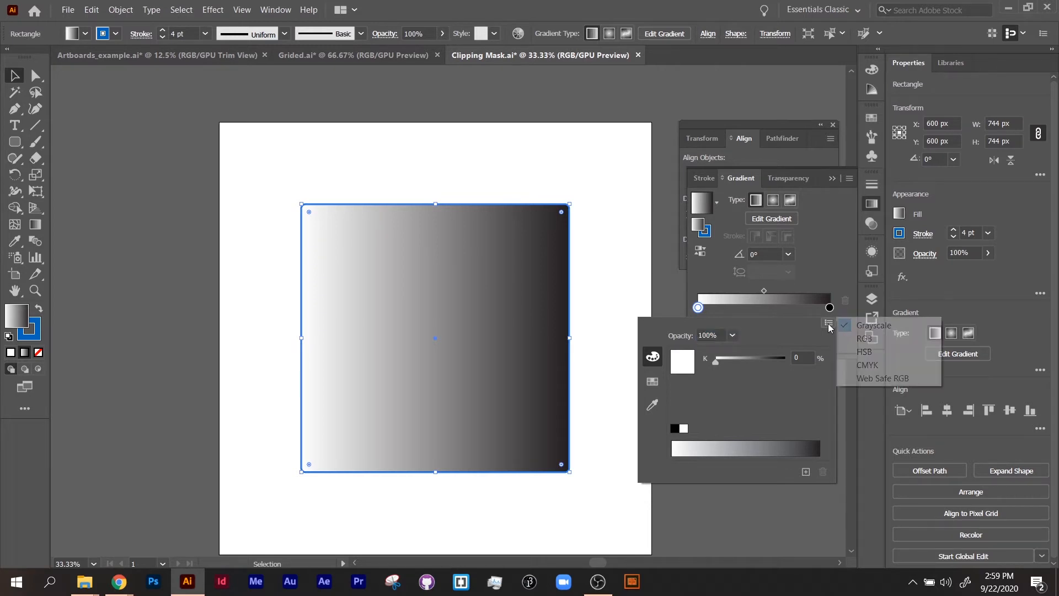
{"action": "left_click", "coordinate": [866, 354]}
{"action": "left_click_drag", "start_coordinate": [716, 382], "coordinate": [760, 379]}
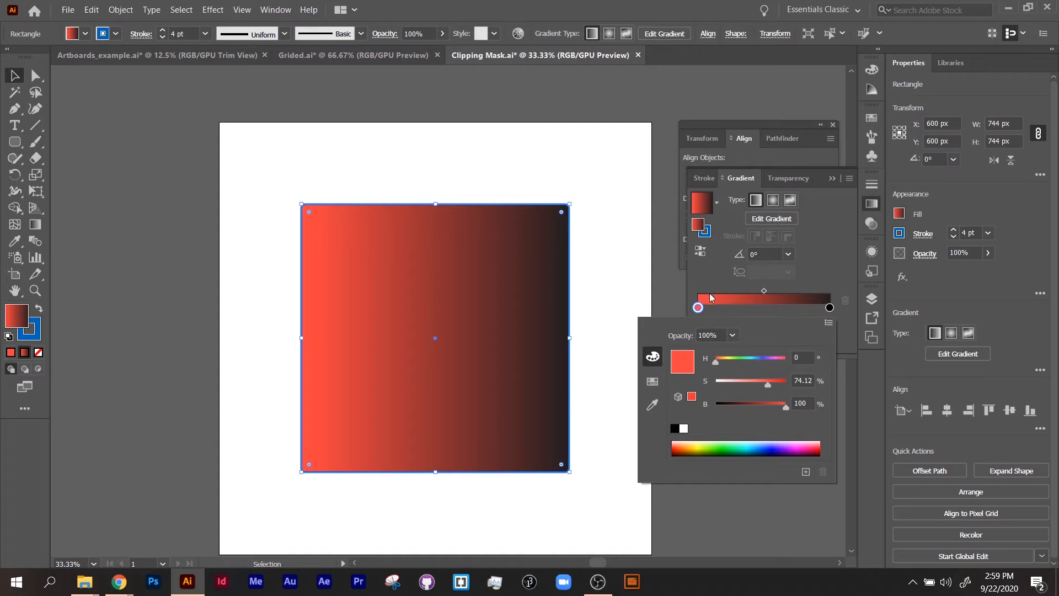
Switch the gradient's end stop to HSB and colour it blue with hue about 242.8, saturation 83.53% and brightness 100%
{"action": "left_click", "coordinate": [830, 308]}
{"action": "double_click", "coordinate": [830, 308]}
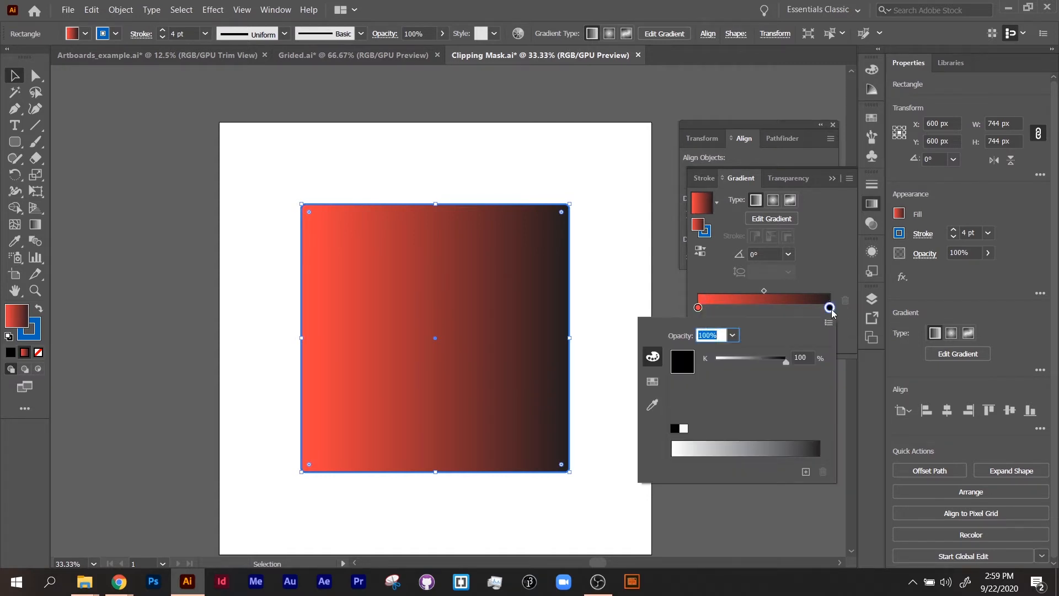
{"action": "left_click", "coordinate": [829, 323]}
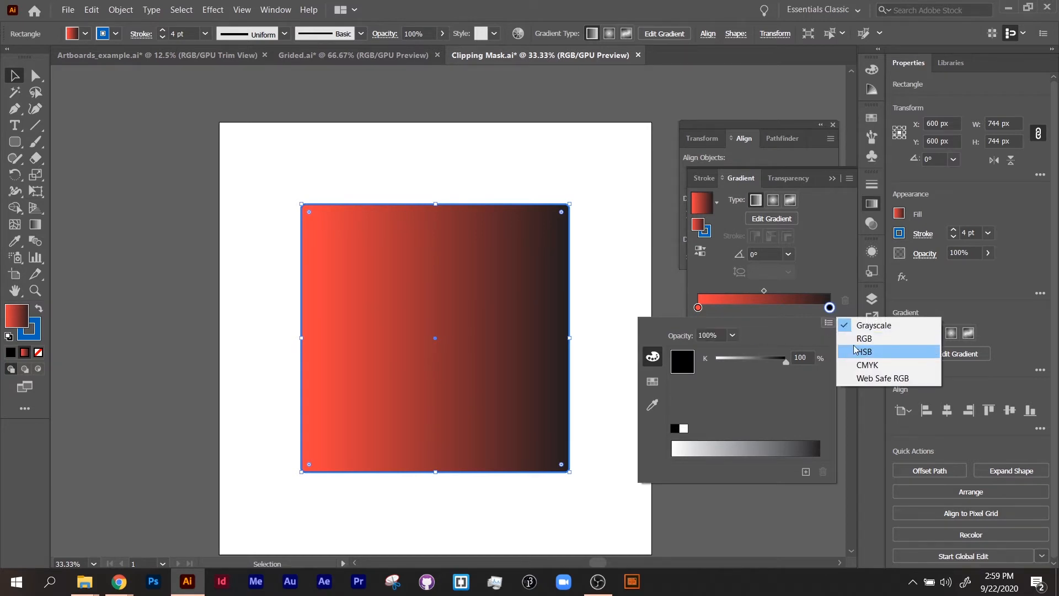
{"action": "left_click", "coordinate": [866, 353]}
{"action": "left_click", "coordinate": [772, 443]}
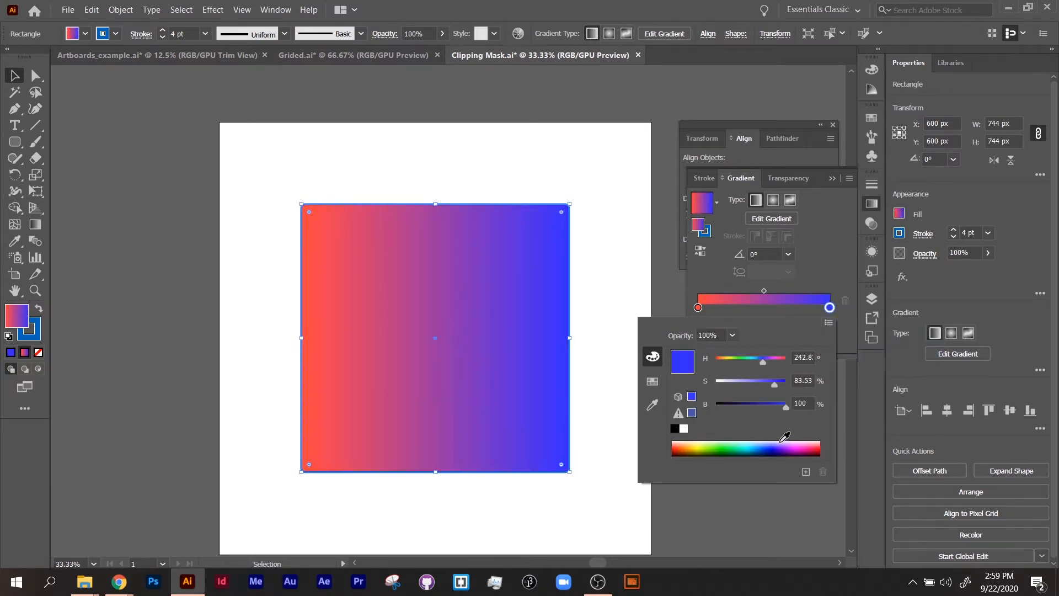
{"action": "left_click", "coordinate": [699, 286]}
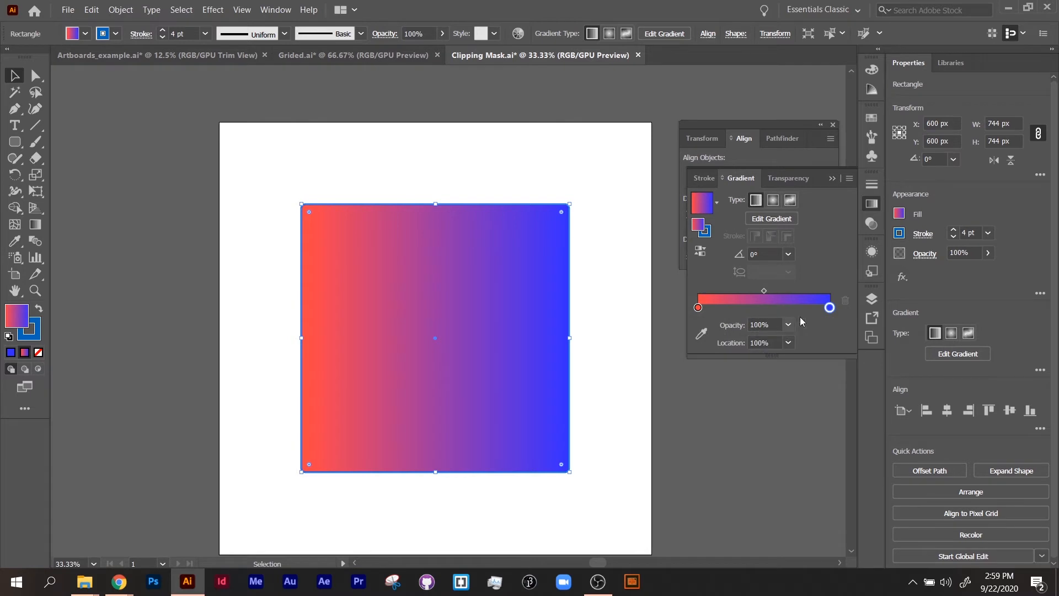
Add a yellow-orange stop (H 41.65, S 66.67%, B 100%) at about 51% and shift the yellow-to-blue midpoint to about 59.6%
{"action": "left_click", "coordinate": [765, 308]}
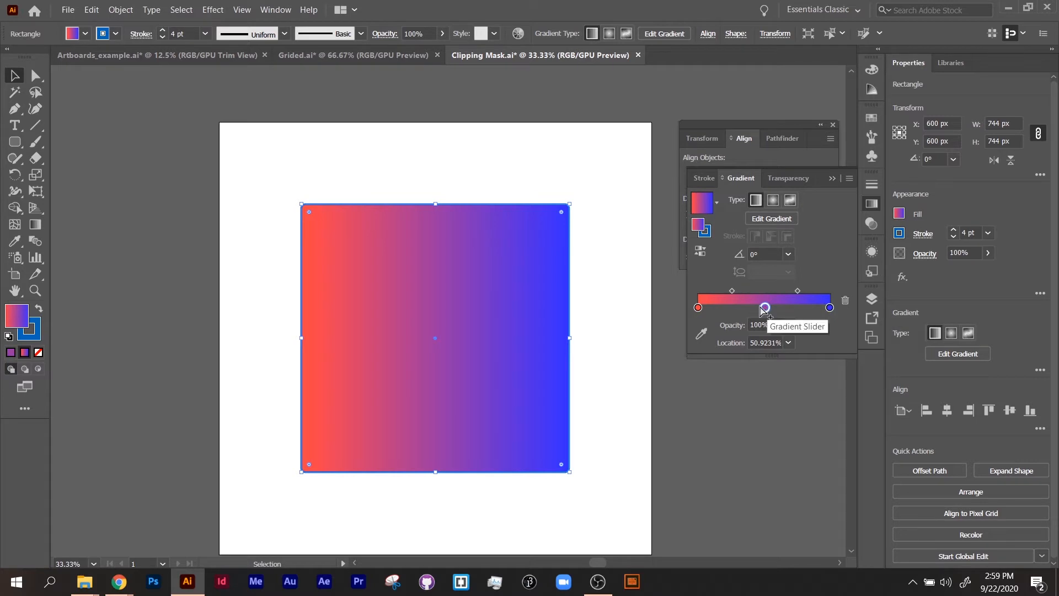
{"action": "double_click", "coordinate": [765, 307]}
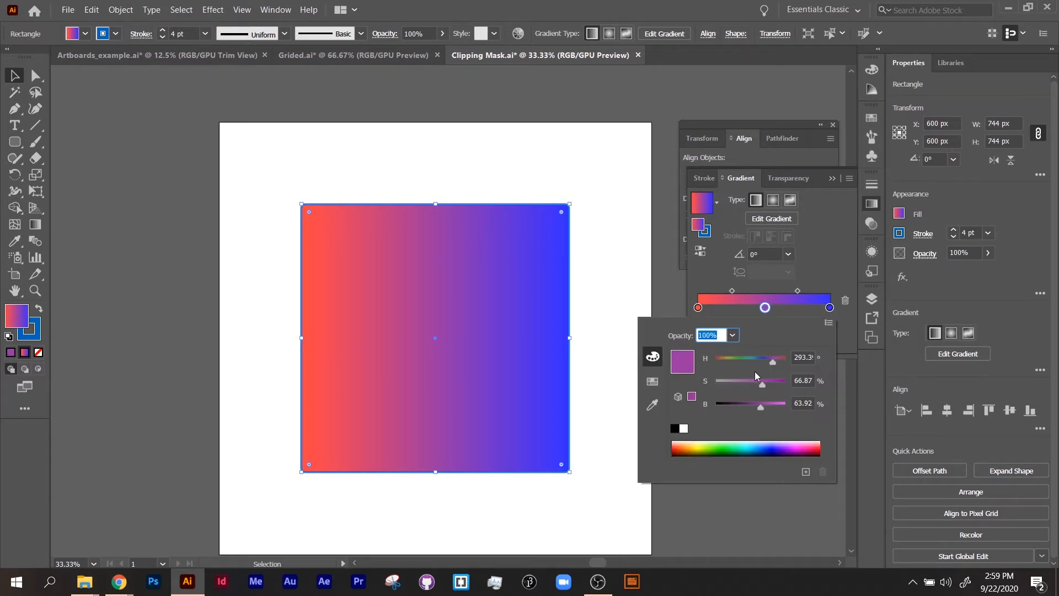
{"action": "left_click", "coordinate": [689, 443]}
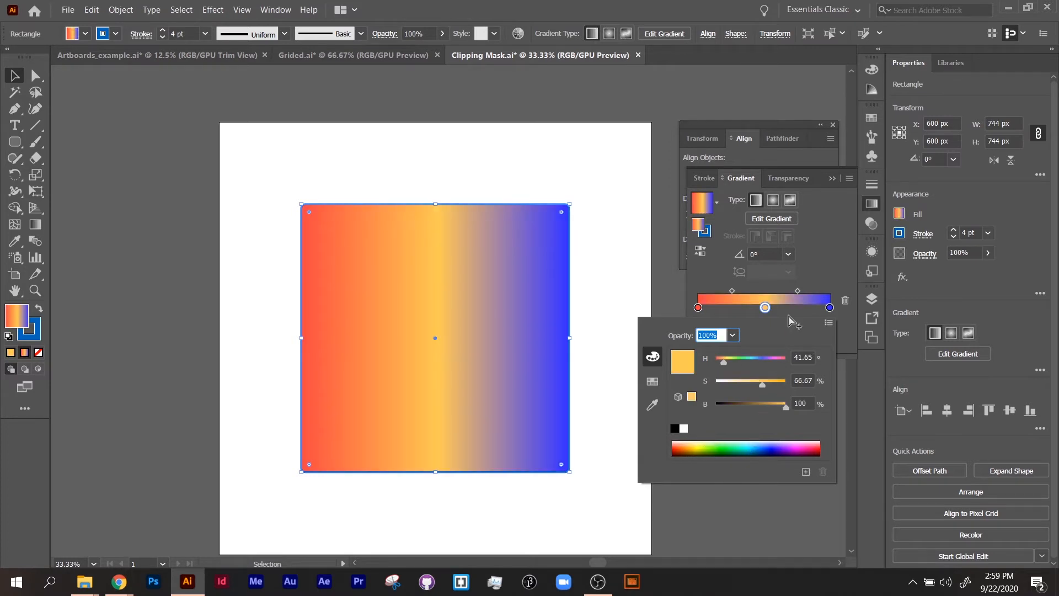
{"action": "left_click", "coordinate": [807, 282]}
{"action": "left_click", "coordinate": [798, 291]}
{"action": "mouse_move", "coordinate": [800, 291]}
{"action": "left_mouse_down"}
{"action": "mouse_move", "coordinate": [822, 295]}
{"action": "mouse_move", "coordinate": [804, 293]}
{"action": "left_mouse_up"}
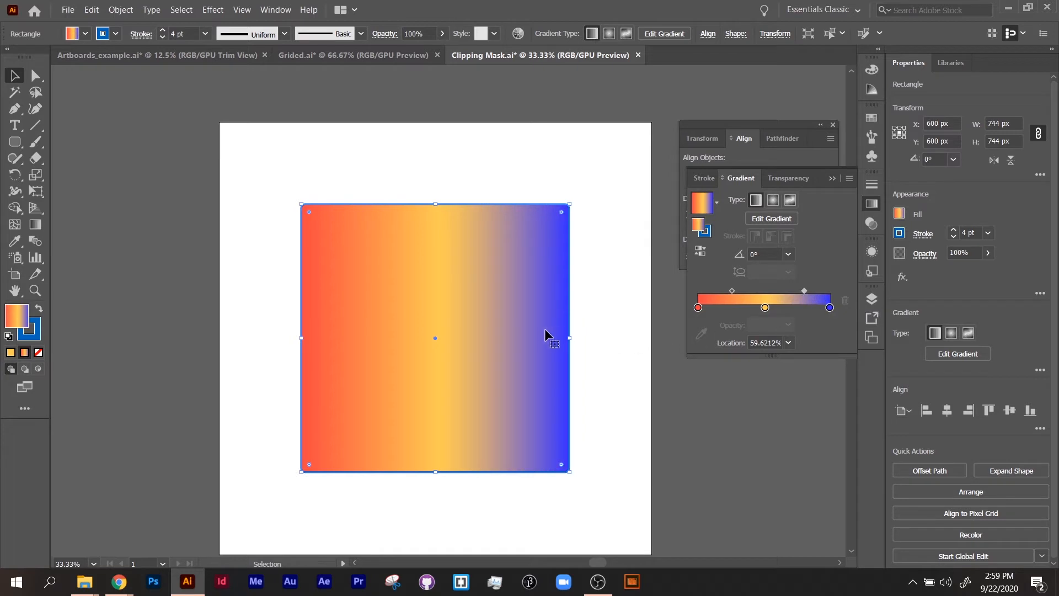
Set the opacity of the blue end stop and the red starting stop to 0%, then deselect the square
{"action": "left_click", "coordinate": [831, 310]}
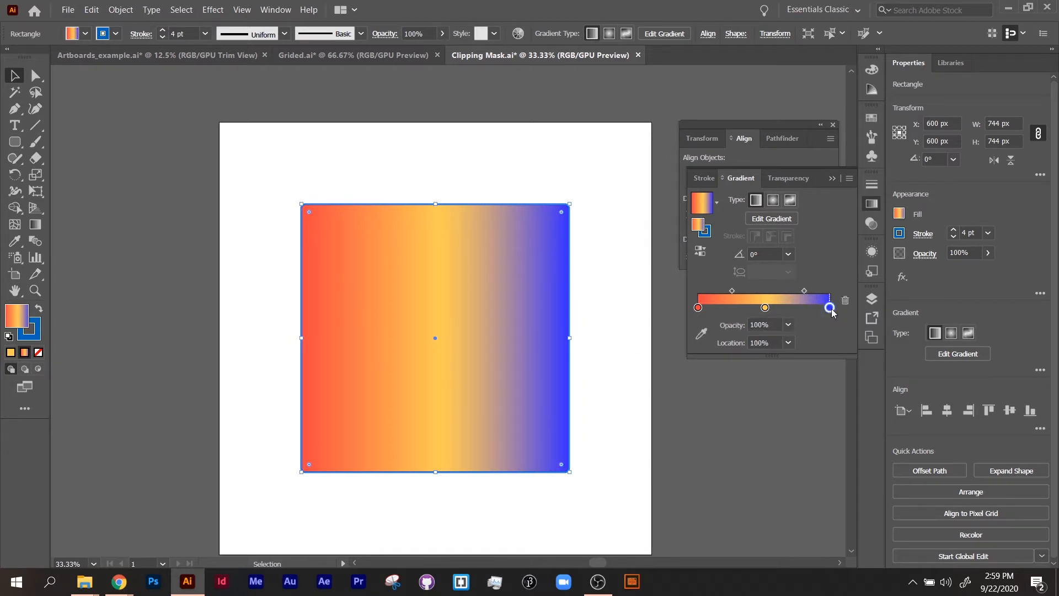
{"action": "left_click", "coordinate": [789, 326]}
{"action": "left_click", "coordinate": [815, 342]}
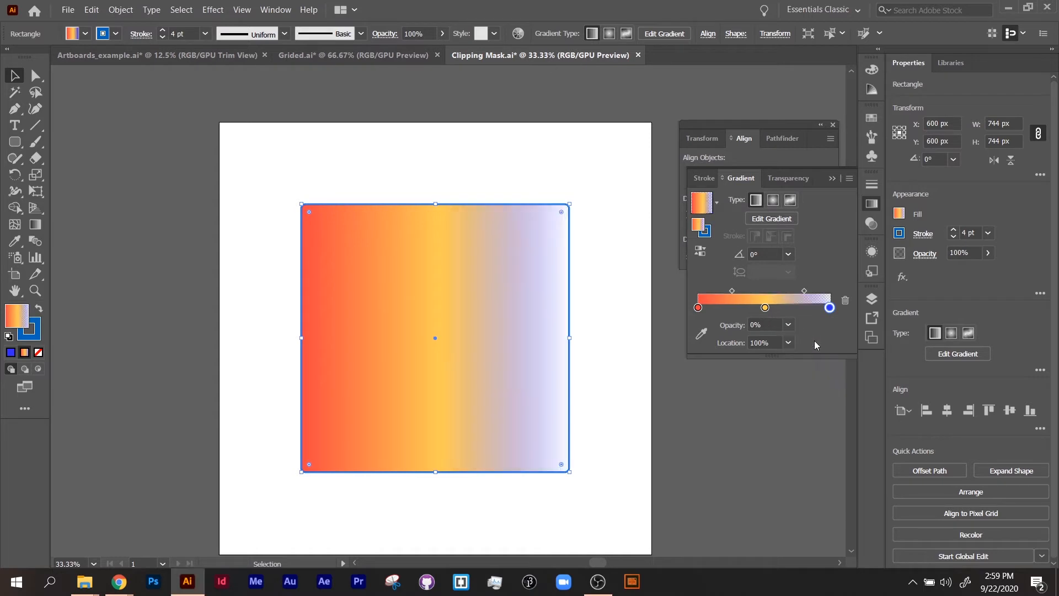
{"action": "left_click", "coordinate": [698, 307]}
{"action": "left_click", "coordinate": [789, 325]}
{"action": "left_click", "coordinate": [803, 341]}
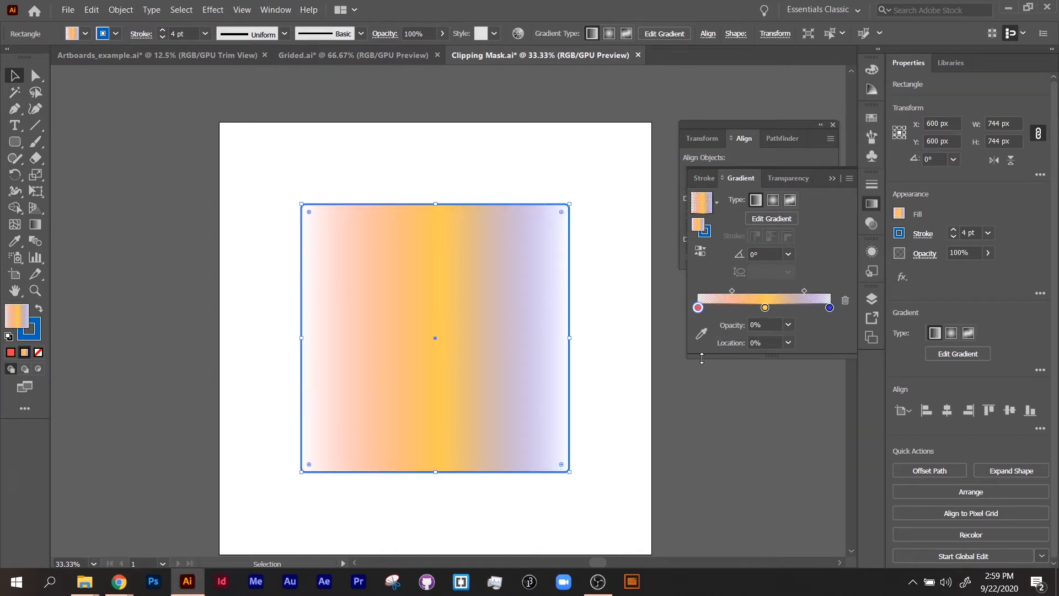
{"action": "left_click", "coordinate": [210, 228]}
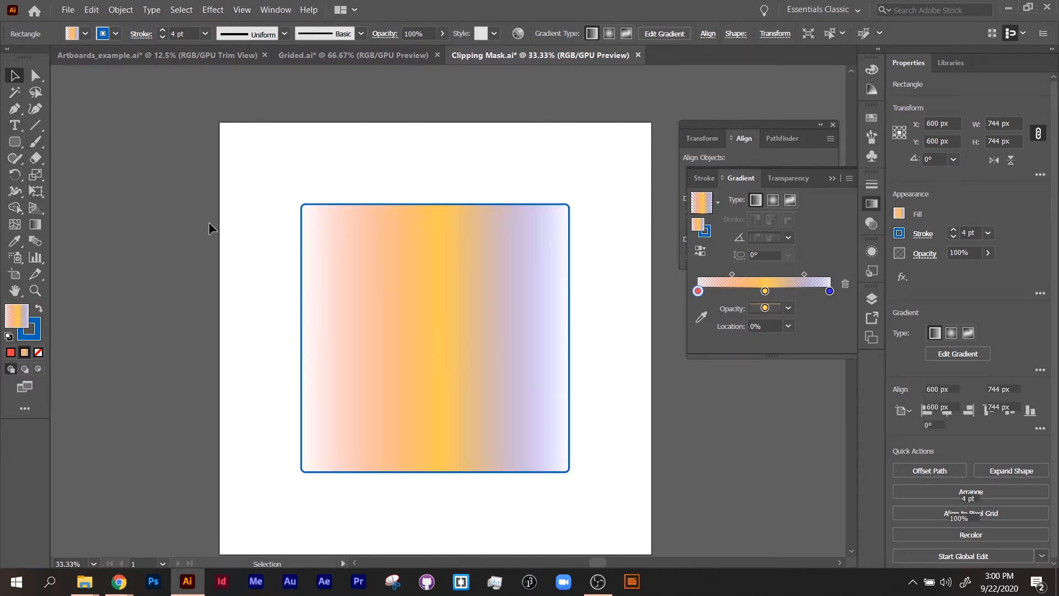
Draw a rounded rectangle of about 1326 px by 1326 px covering the artboard and fill it with solid red
{"action": "left_click", "coordinate": [14, 142]}
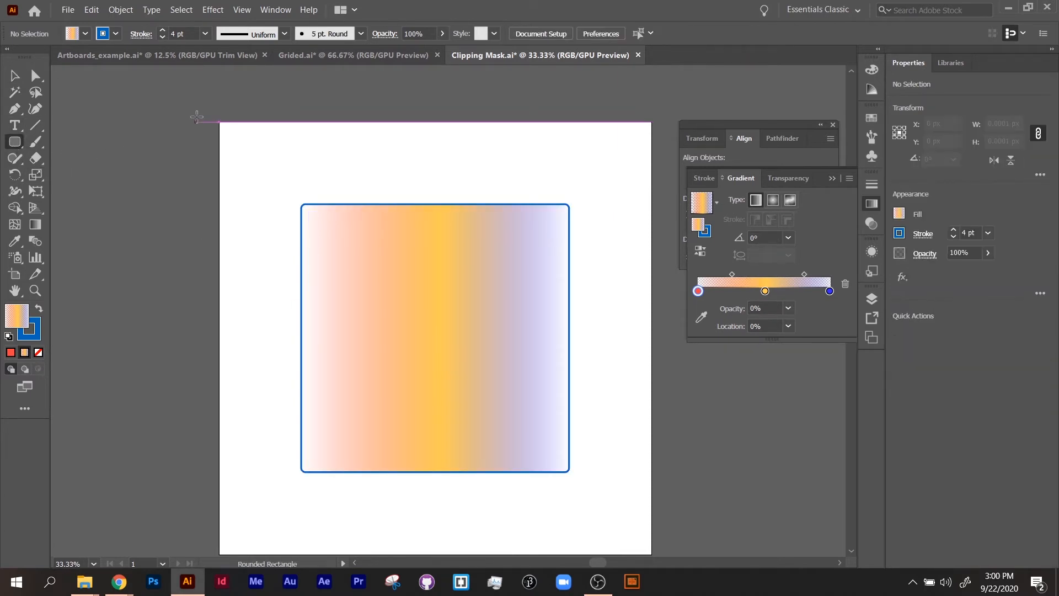
{"action": "left_click_drag", "start_coordinate": [197, 117], "coordinate": [612, 444]}
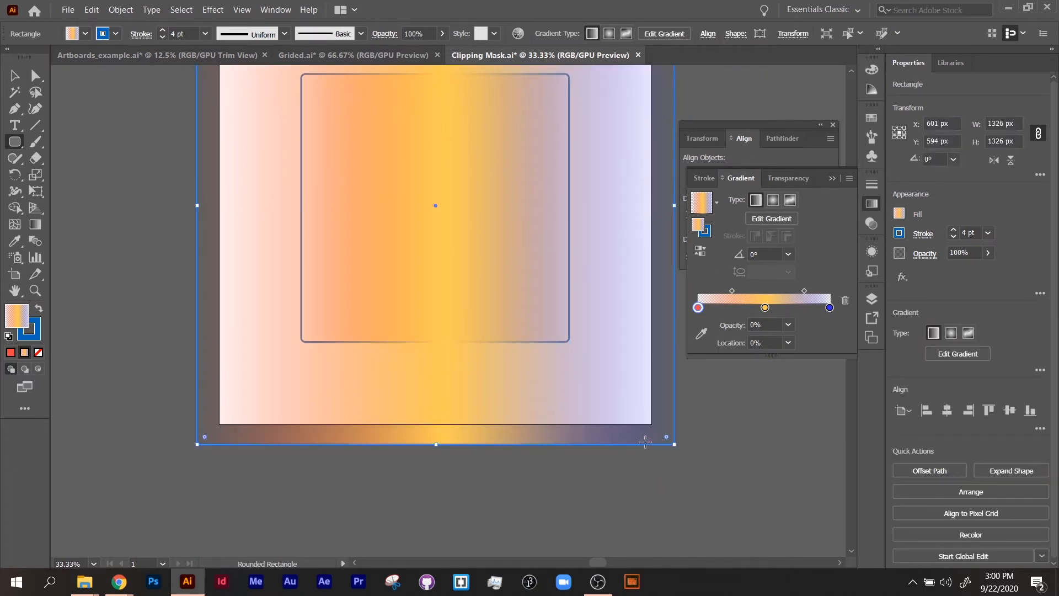
{"action": "key", "text": "super"}
{"action": "key", "text": "super"}
{"action": "left_click", "coordinate": [11, 352]}
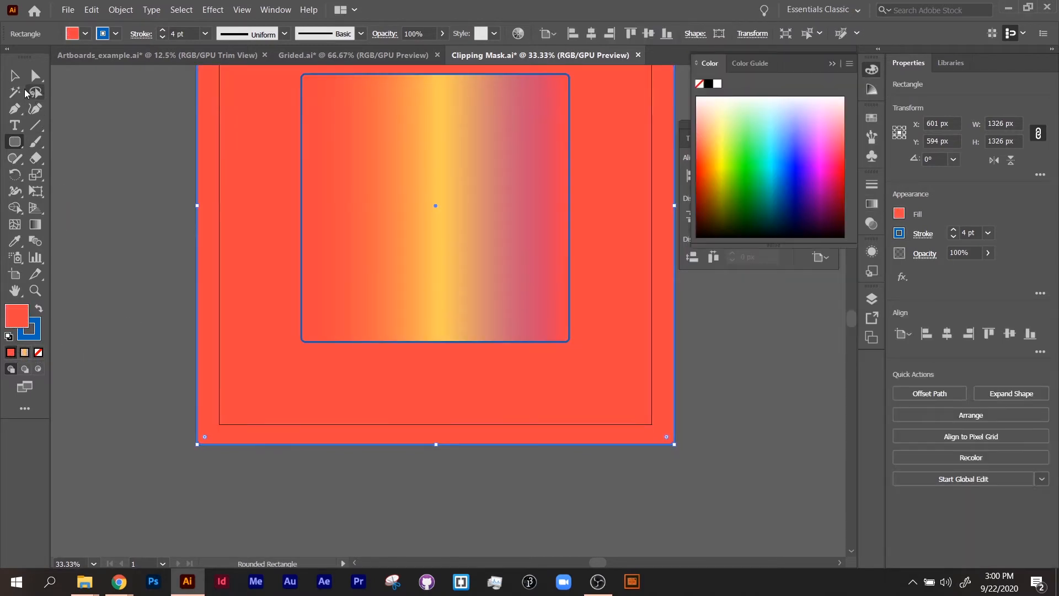
{"action": "key", "text": "v"}
{"action": "left_click", "coordinate": [110, 162]}
Remove the stroke from the gradient-filled square
{"action": "scroll", "coordinate": [381, 353], "scroll_direction": "up", "scroll_amount": 3}
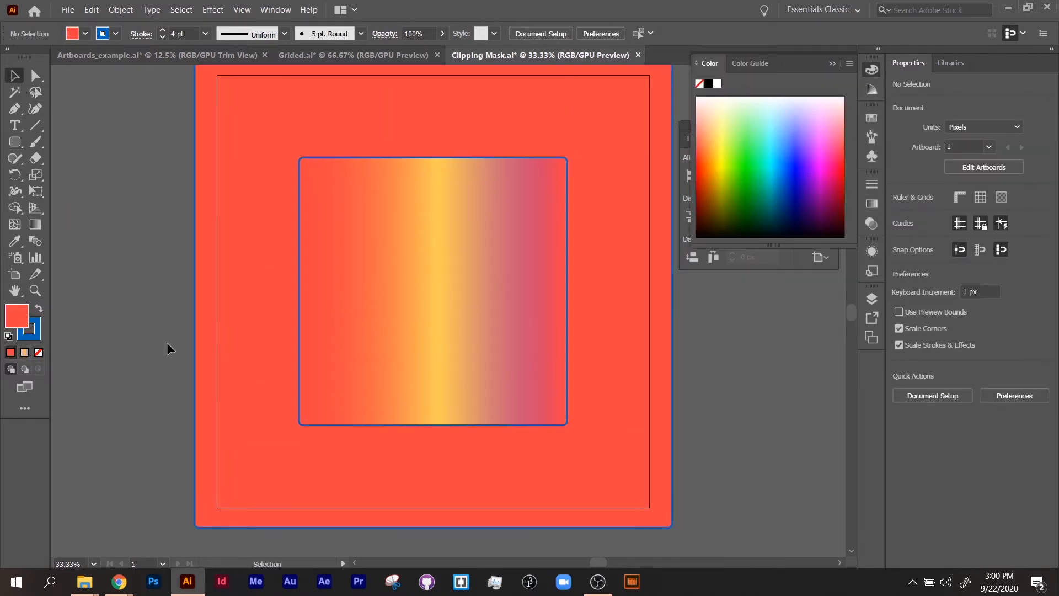
{"action": "left_click", "coordinate": [300, 349]}
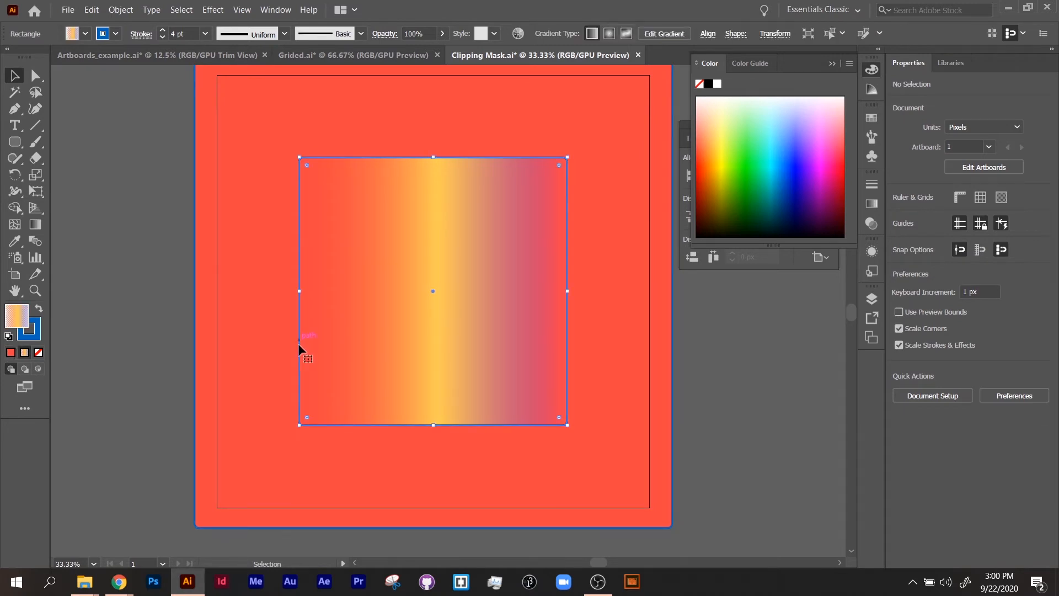
{"action": "left_click", "coordinate": [40, 338]}
{"action": "left_click", "coordinate": [39, 352]}
{"action": "left_click", "coordinate": [98, 355]}
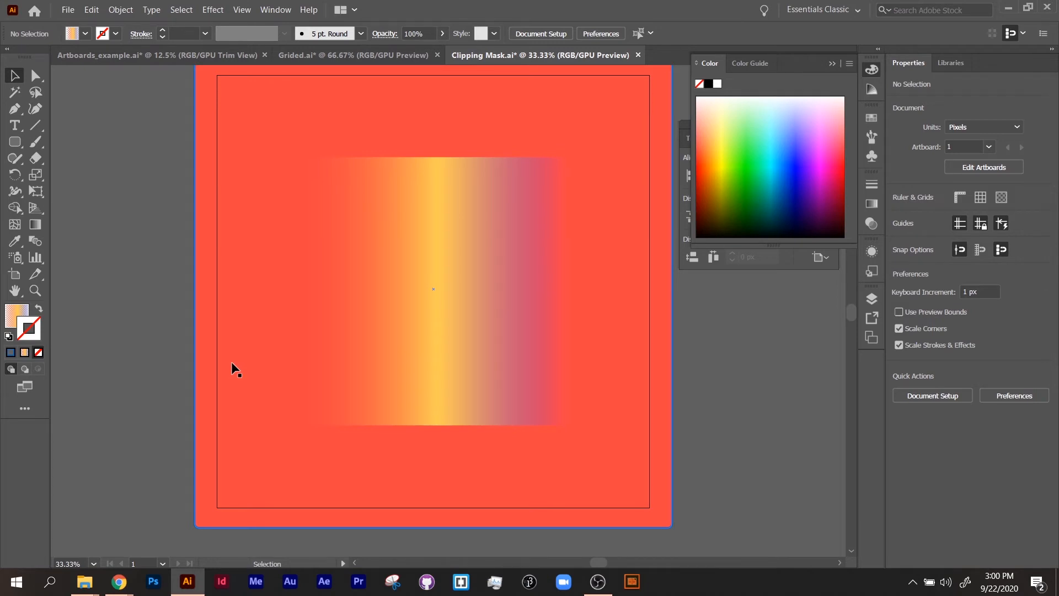
Use the Gradient tool to angle the square's fill gradient diagonally from its upper left toward its lower right
{"action": "left_click", "coordinate": [519, 316]}
{"action": "left_click", "coordinate": [872, 204]}
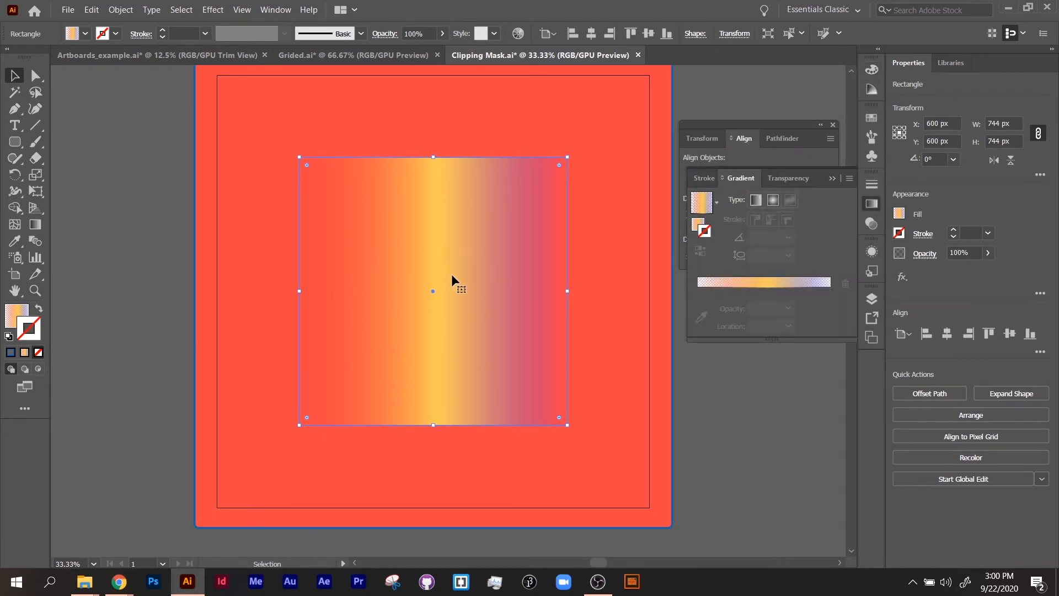
{"action": "left_click", "coordinate": [36, 226]}
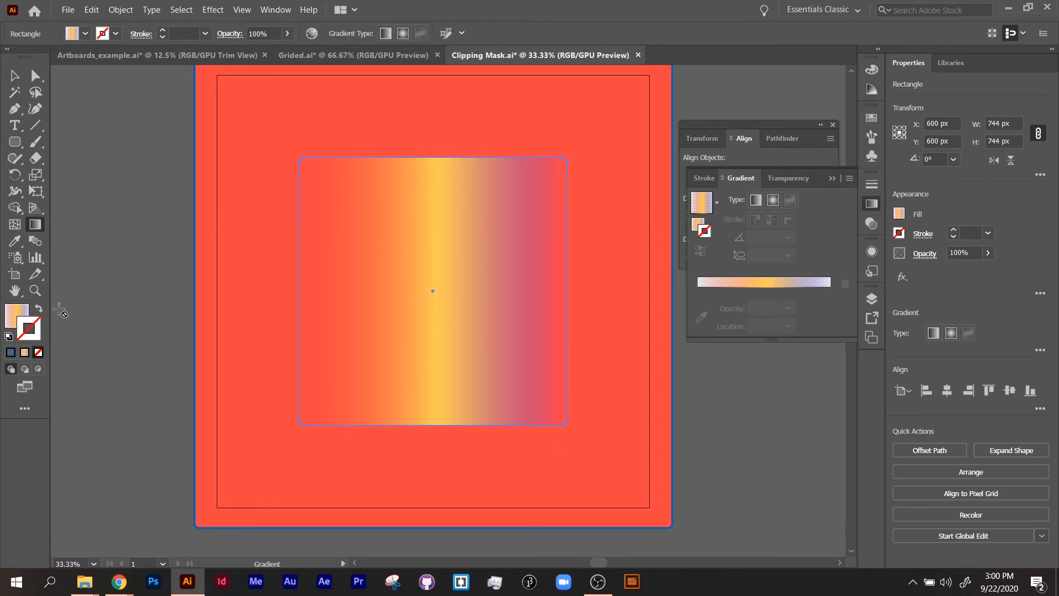
{"action": "left_click", "coordinate": [20, 314]}
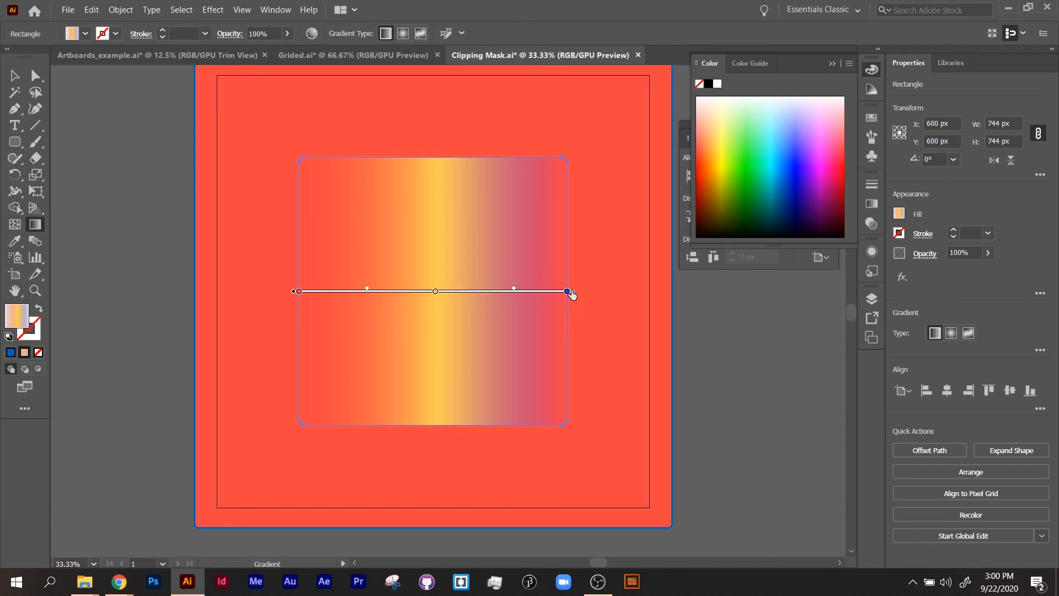
{"action": "mouse_move", "coordinate": [576, 289]}
{"action": "left_mouse_down"}
{"action": "mouse_move", "coordinate": [568, 248]}
{"action": "mouse_move", "coordinate": [441, 164]}
{"action": "left_mouse_up"}
{"action": "mouse_move", "coordinate": [360, 147]}
{"action": "left_mouse_down"}
{"action": "mouse_move", "coordinate": [314, 138]}
{"action": "mouse_move", "coordinate": [437, 199]}
{"action": "mouse_move", "coordinate": [449, 246]}
{"action": "mouse_move", "coordinate": [426, 163]}
{"action": "mouse_move", "coordinate": [449, 336]}
{"action": "mouse_move", "coordinate": [378, 390]}
{"action": "mouse_move", "coordinate": [431, 369]}
{"action": "mouse_move", "coordinate": [456, 311]}
{"action": "mouse_move", "coordinate": [415, 336]}
{"action": "mouse_move", "coordinate": [391, 234]}
{"action": "mouse_move", "coordinate": [347, 195]}
{"action": "mouse_move", "coordinate": [518, 315]}
{"action": "mouse_move", "coordinate": [336, 282]}
{"action": "mouse_move", "coordinate": [487, 221]}
{"action": "mouse_move", "coordinate": [489, 348]}
{"action": "mouse_move", "coordinate": [436, 281]}
{"action": "mouse_move", "coordinate": [431, 290]}
{"action": "left_mouse_up"}
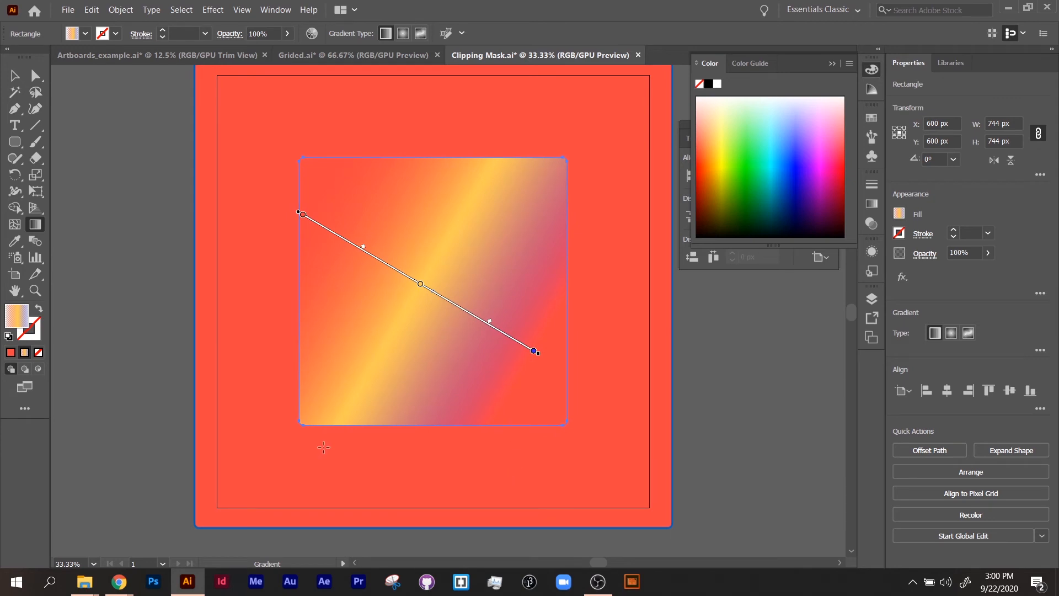
Delete the large red rectangle behind the gradient square
{"action": "key", "text": "v"}
{"action": "left_click", "coordinate": [359, 456]}
{"action": "key", "text": "Delete"}
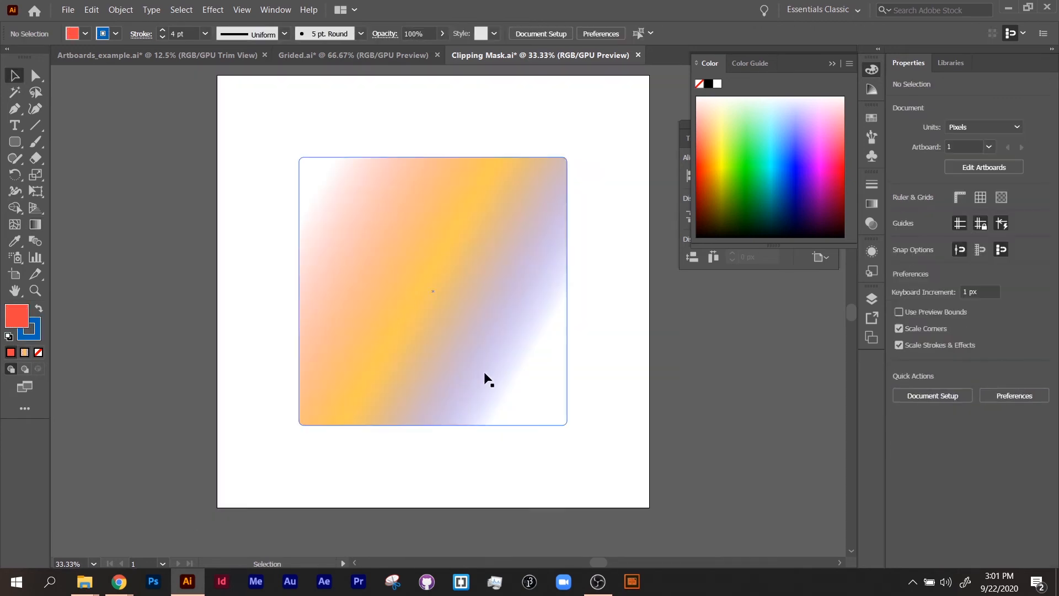
Move the square's blue gradient stop inward to about 85.65% and recolour it yellow with a hue of 60°
{"action": "left_click", "coordinate": [477, 310]}
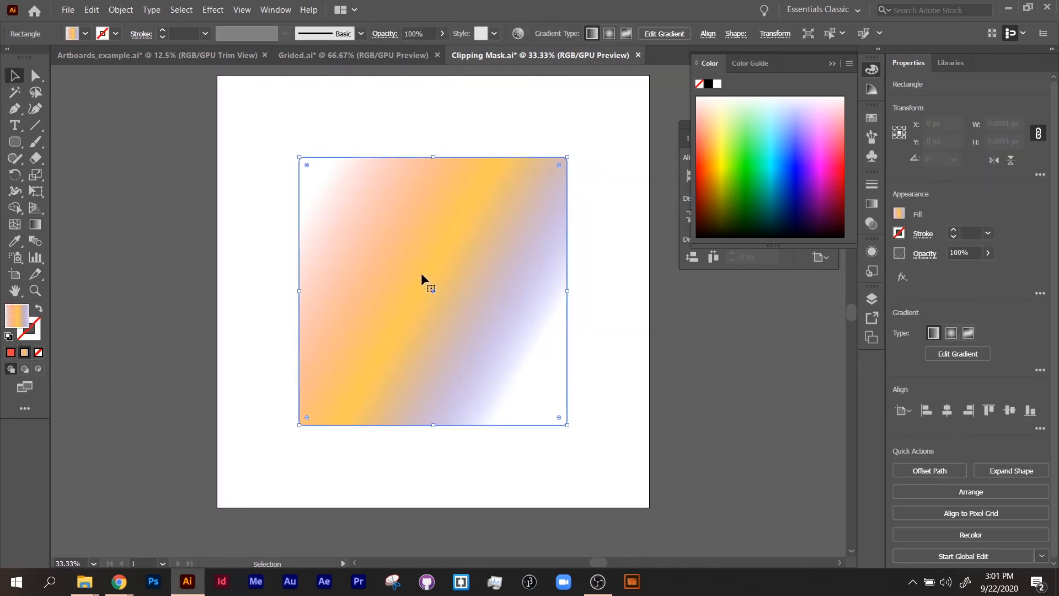
{"action": "left_click", "coordinate": [35, 225]}
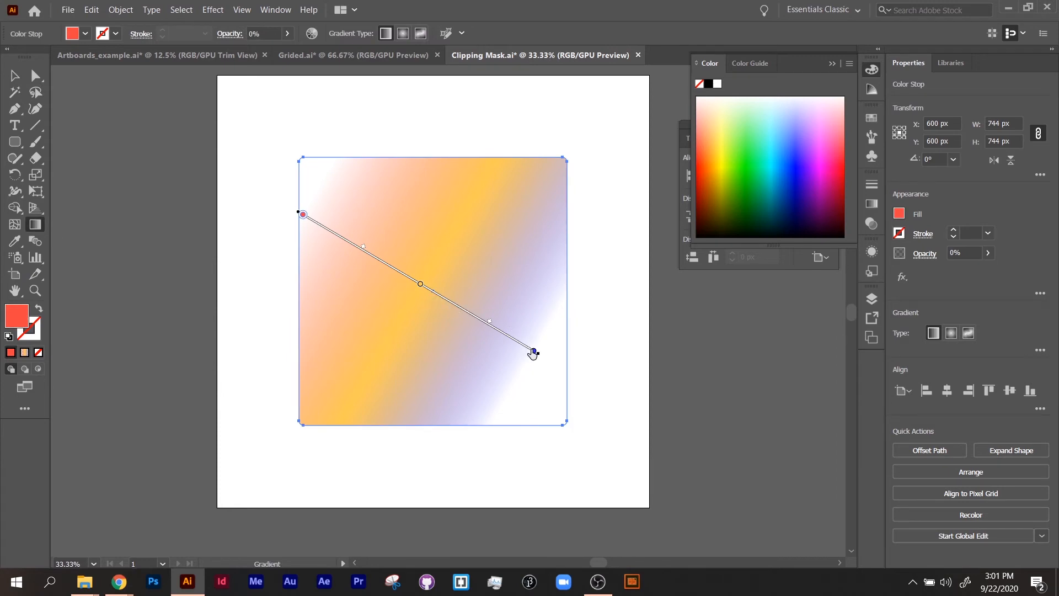
{"action": "mouse_move", "coordinate": [533, 354]}
{"action": "left_mouse_down"}
{"action": "mouse_move", "coordinate": [472, 332]}
{"action": "mouse_move", "coordinate": [518, 348]}
{"action": "mouse_move", "coordinate": [497, 331]}
{"action": "mouse_move", "coordinate": [501, 339]}
{"action": "left_mouse_up"}
{"action": "double_click", "coordinate": [500, 332]}
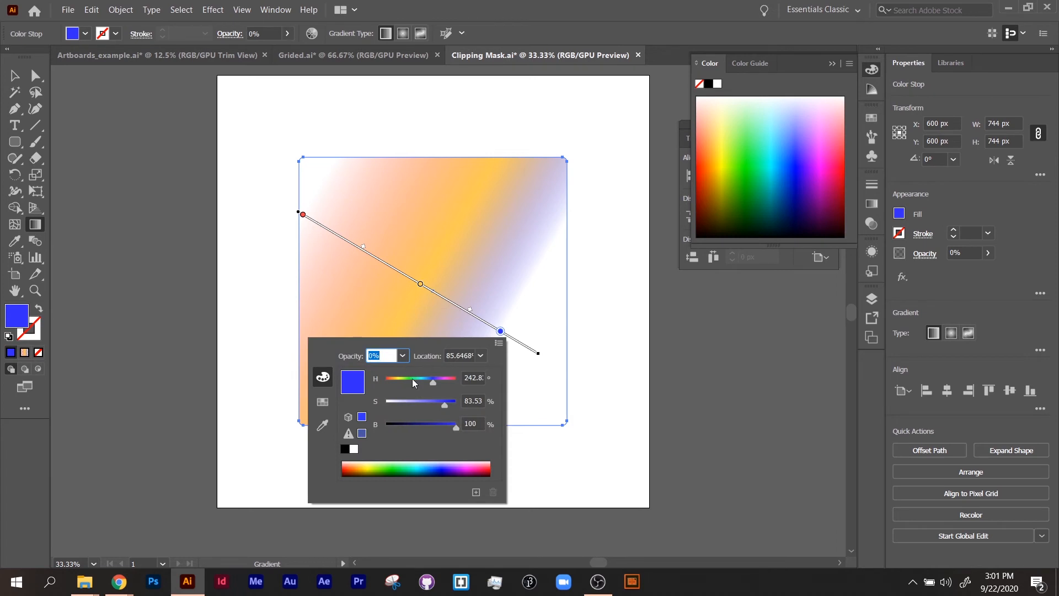
{"action": "mouse_move", "coordinate": [413, 378]}
{"action": "left_mouse_down"}
{"action": "mouse_move", "coordinate": [386, 378]}
{"action": "mouse_move", "coordinate": [407, 379]}
{"action": "mouse_move", "coordinate": [398, 379]}
{"action": "left_mouse_up"}
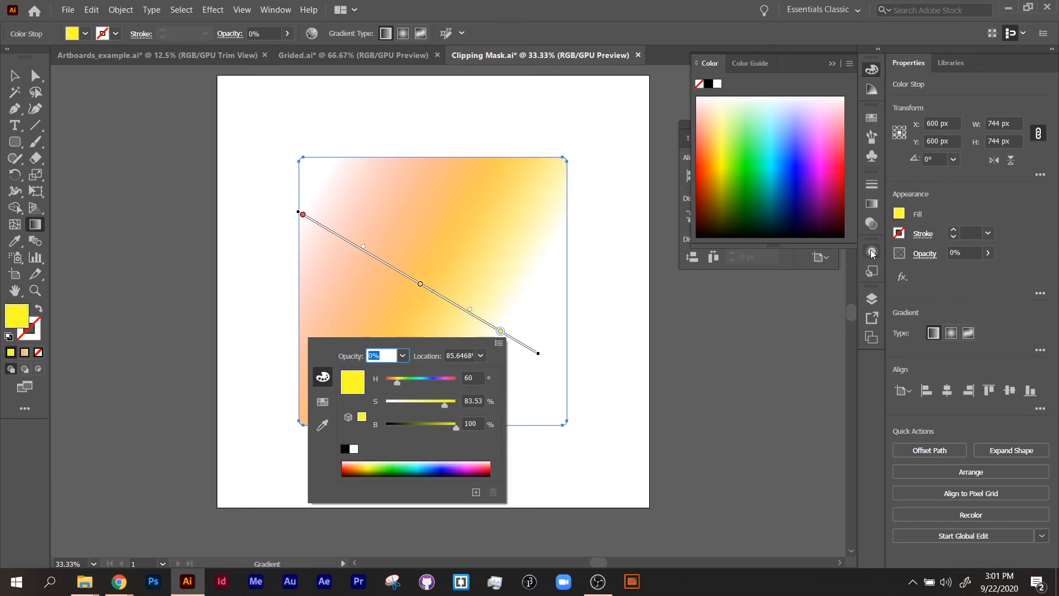
{"action": "left_click", "coordinate": [607, 234]}
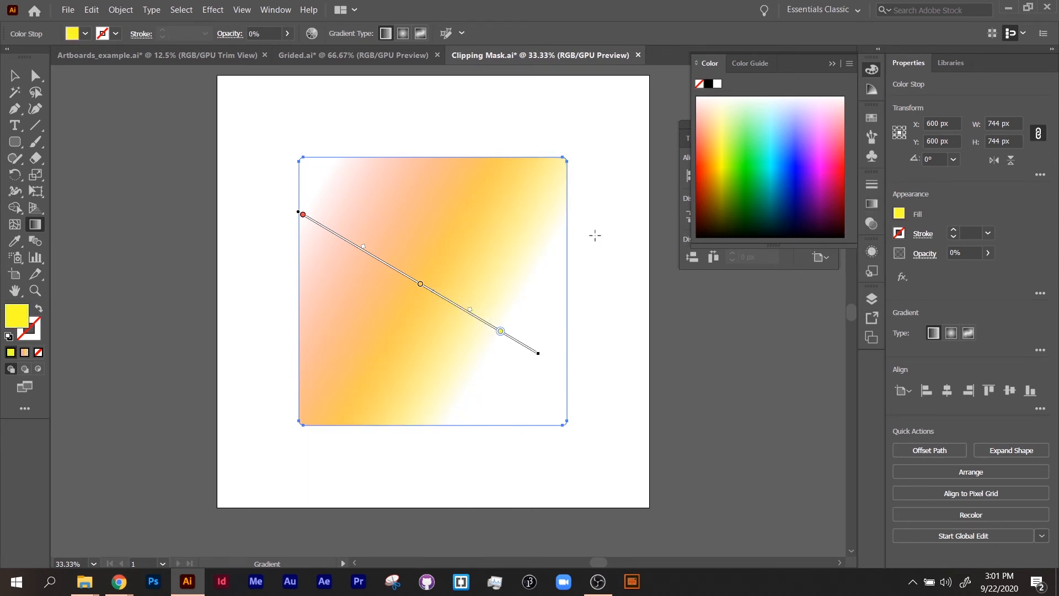
Extend the square's linear gradient beyond its lower-right edge and remove the red colour stop from the gradient
{"action": "mouse_move", "coordinate": [530, 352]}
{"action": "left_mouse_down"}
{"action": "mouse_move", "coordinate": [552, 366]}
{"action": "mouse_move", "coordinate": [458, 307]}
{"action": "mouse_move", "coordinate": [542, 340]}
{"action": "mouse_move", "coordinate": [833, 527]}
{"action": "mouse_move", "coordinate": [792, 487]}
{"action": "mouse_move", "coordinate": [508, 378]}
{"action": "mouse_move", "coordinate": [431, 336]}
{"action": "mouse_move", "coordinate": [576, 398]}
{"action": "left_mouse_up"}
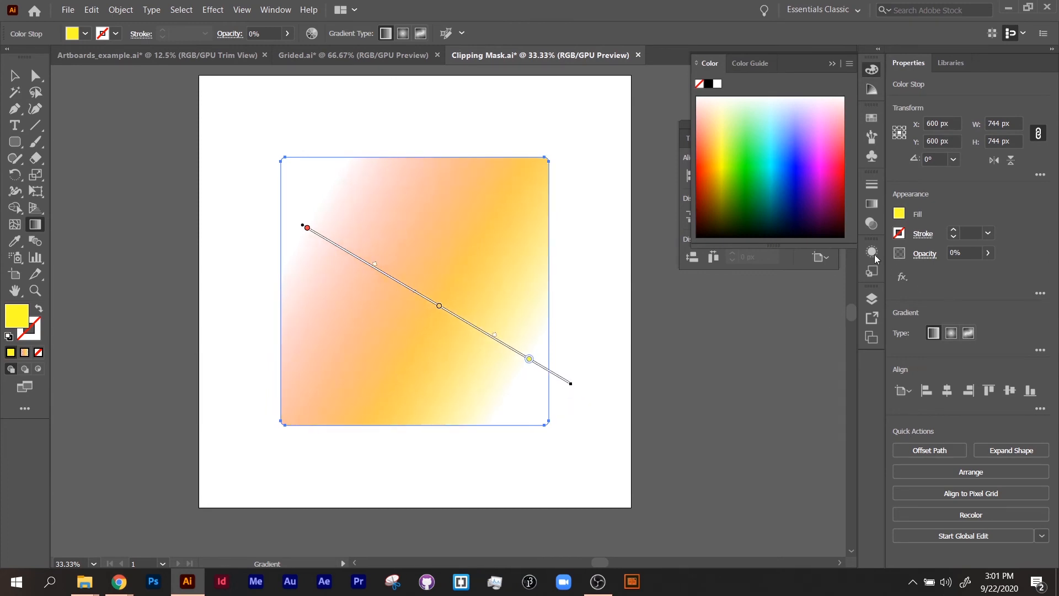
{"action": "left_click", "coordinate": [880, 205]}
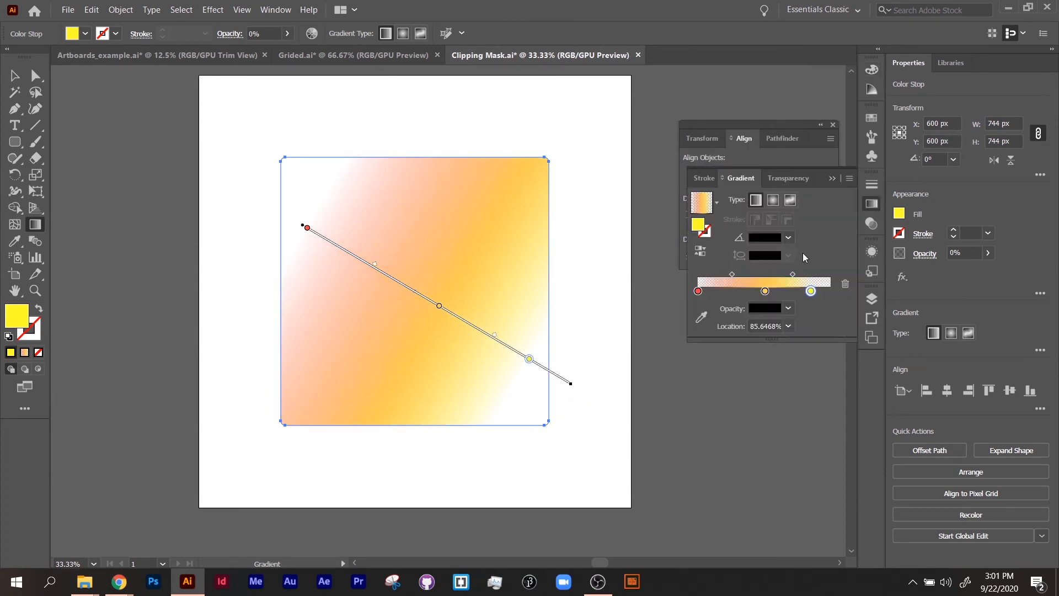
{"action": "left_click_drag", "start_coordinate": [698, 291], "coordinate": [670, 385]}
Move the orange stop to the start of the gradient and the transparent yellow stop to its end
{"action": "left_click", "coordinate": [766, 292]}
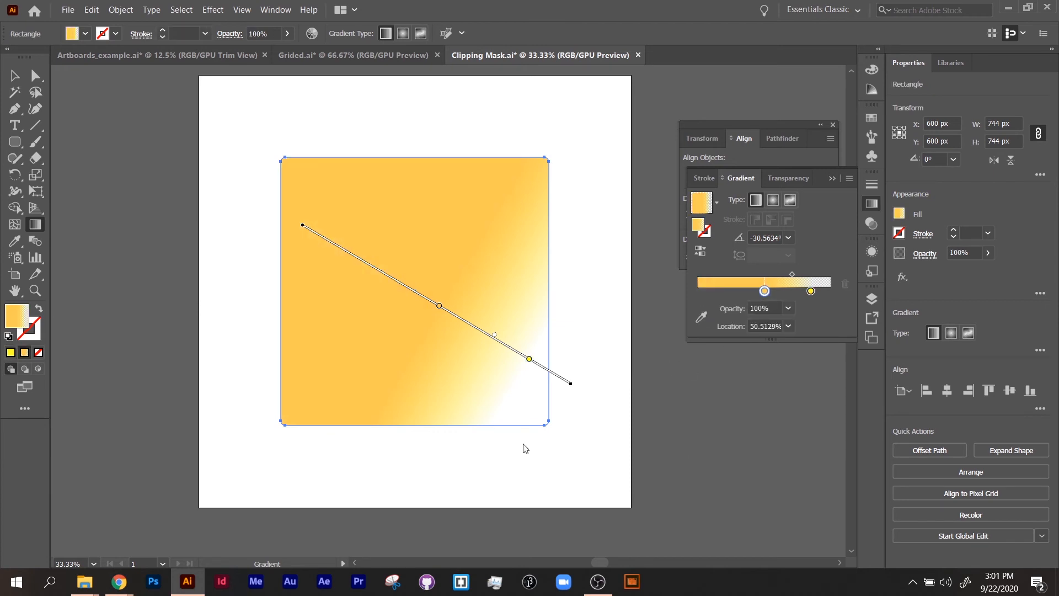
{"action": "left_click_drag", "start_coordinate": [764, 291], "coordinate": [698, 291]}
{"action": "left_click", "coordinate": [811, 291]}
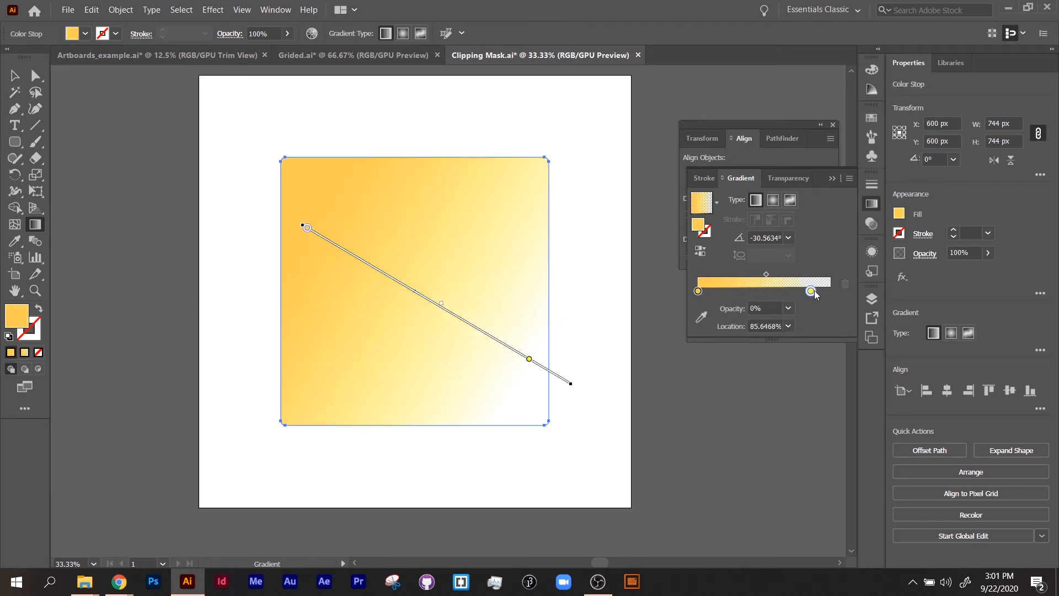
{"action": "left_click_drag", "start_coordinate": [812, 291], "coordinate": [831, 291]}
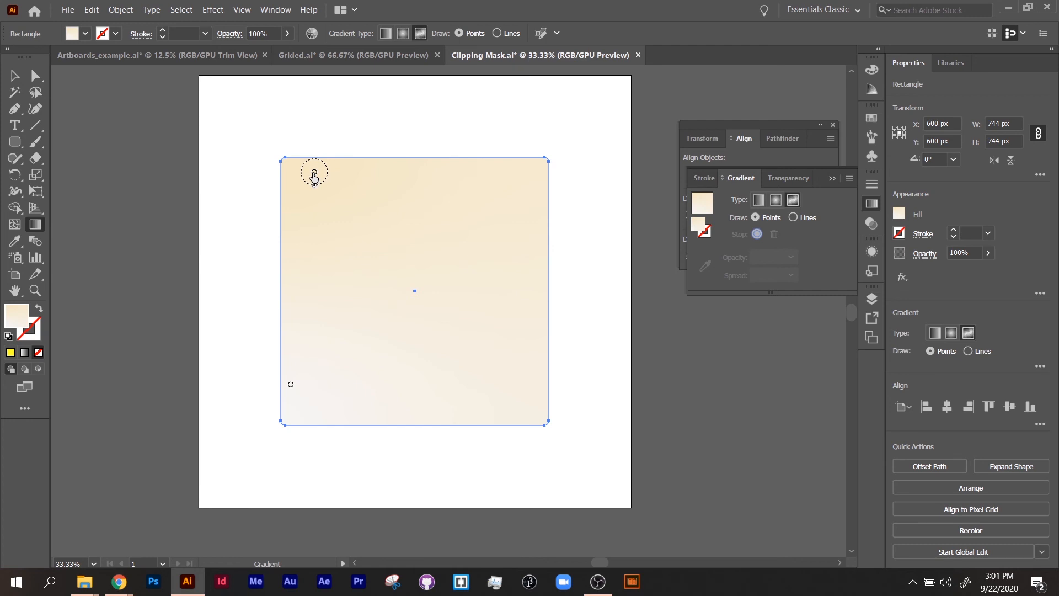
Raise the saturation of the freeform gradient's upper-left colour point to 97.14% for a vivid orange
{"action": "left_click", "coordinate": [314, 174]}
{"action": "double_click", "coordinate": [314, 175]}
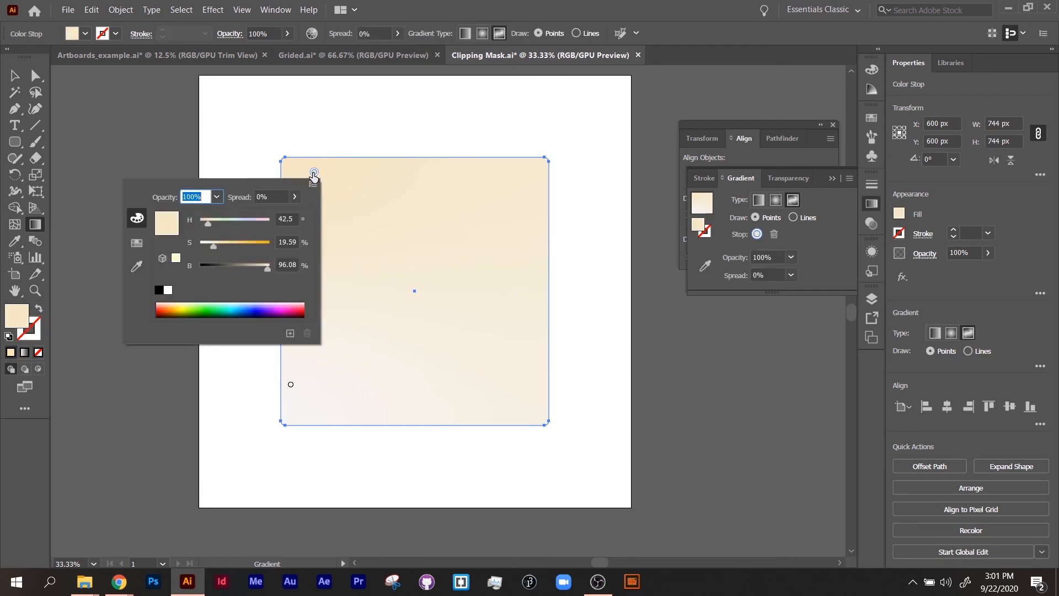
{"action": "left_click", "coordinate": [268, 242]}
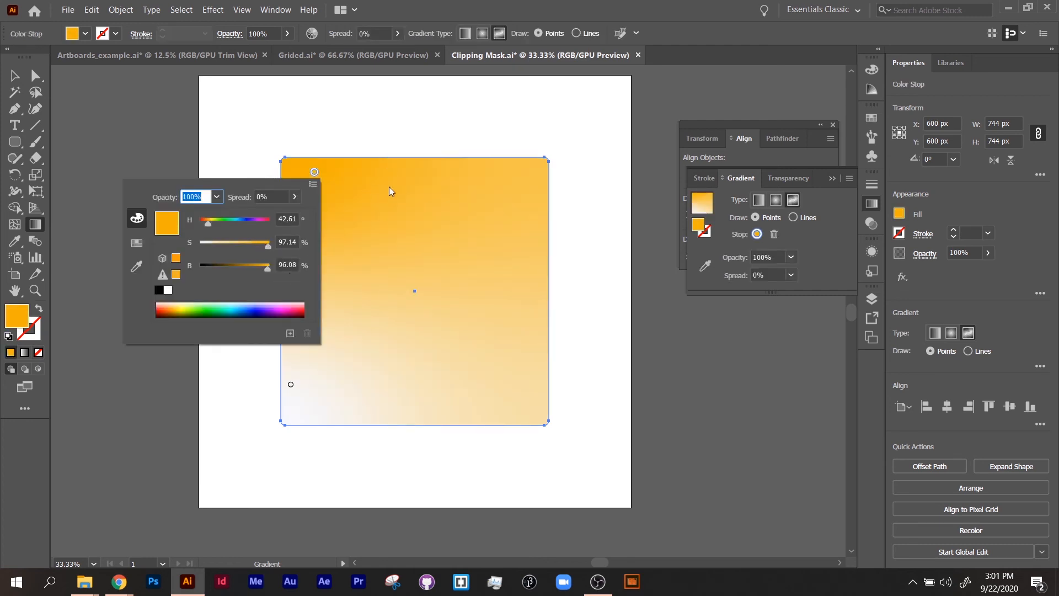
Add a freeform colour point near the square's upper middle and colour it blue with a hue of about 247°
{"action": "left_click", "coordinate": [398, 200]}
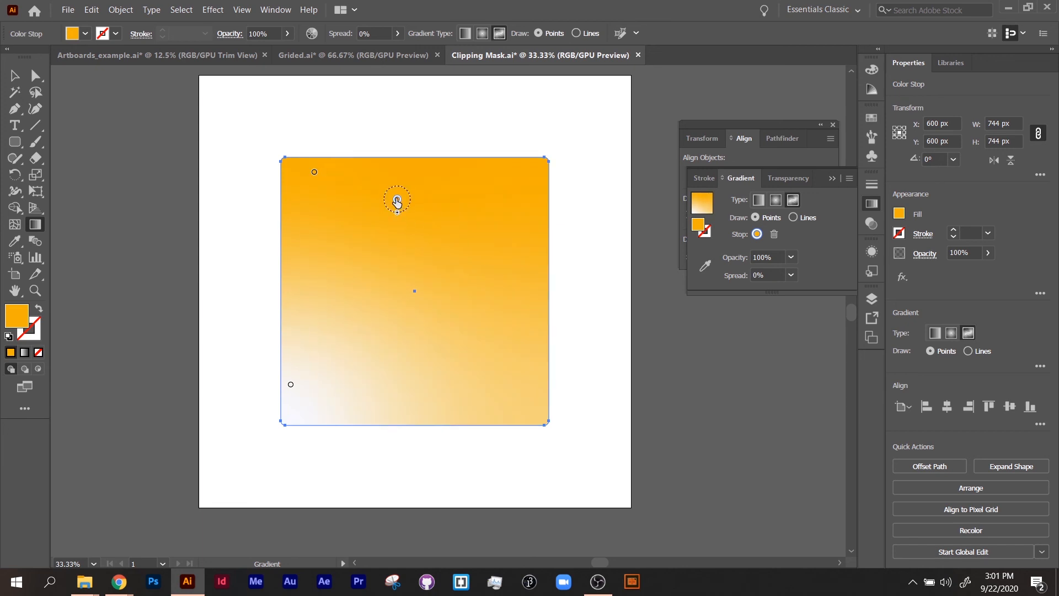
{"action": "double_click", "coordinate": [397, 201]}
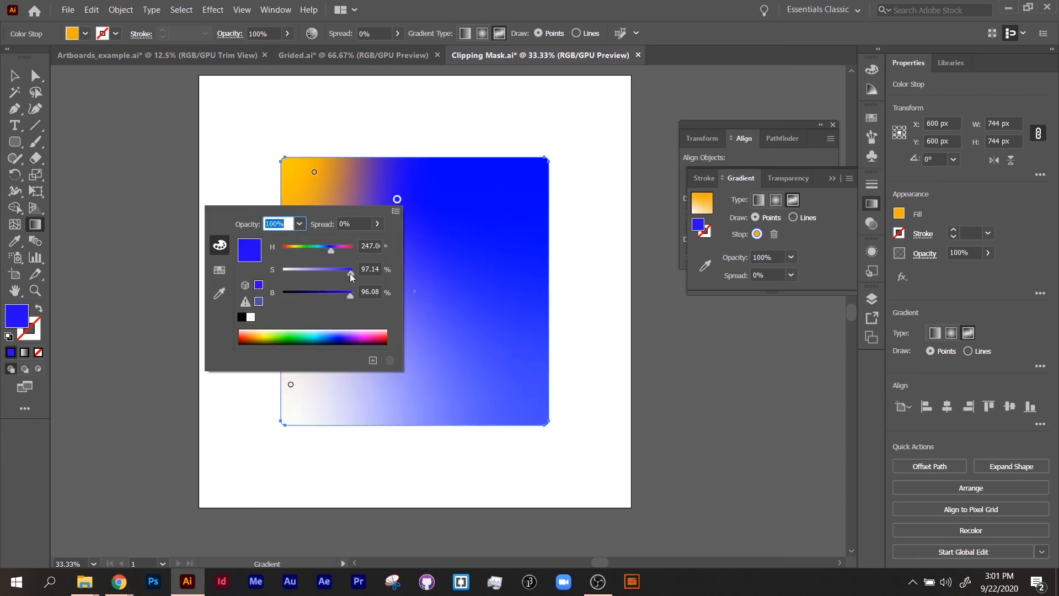
{"action": "left_click", "coordinate": [388, 117]}
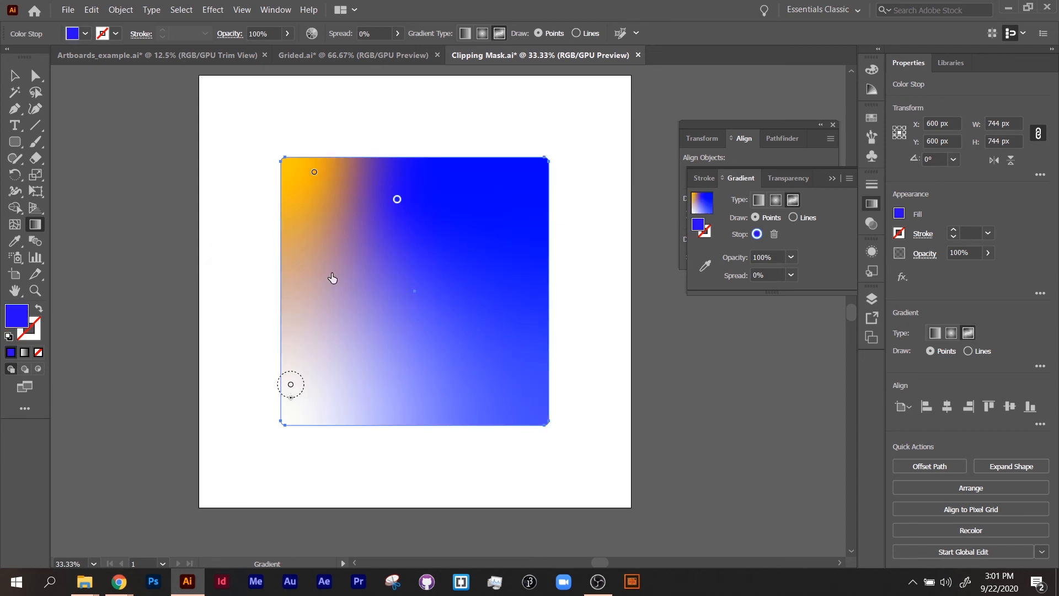
Move the lower-left white colour point up between the orange and blue points and enlarge its spread to 100%
{"action": "left_click_drag", "start_coordinate": [291, 384], "coordinate": [364, 242]}
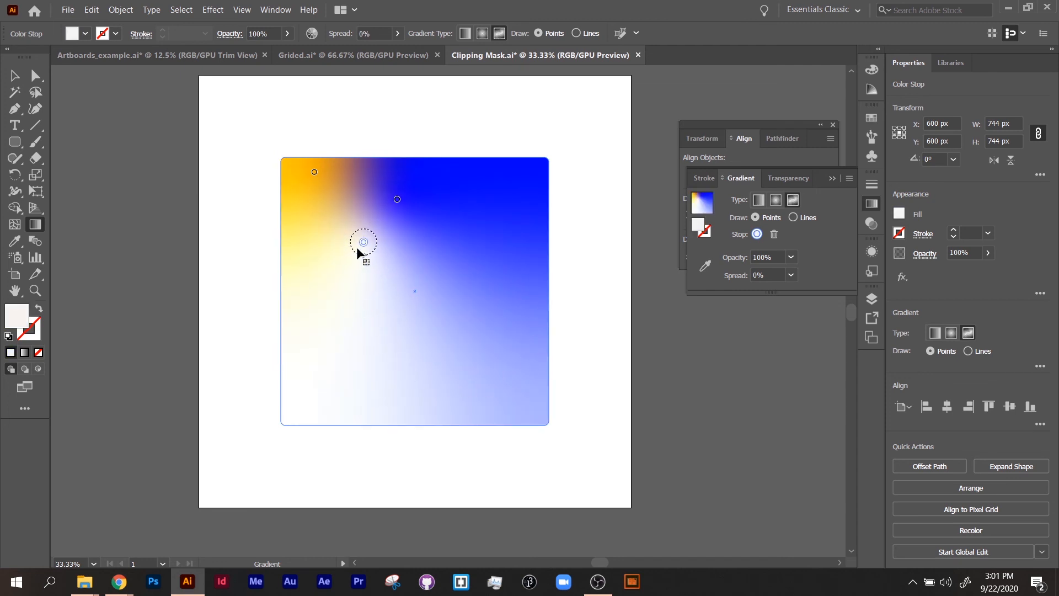
{"action": "left_click_drag", "start_coordinate": [410, 287], "coordinate": [409, 286]}
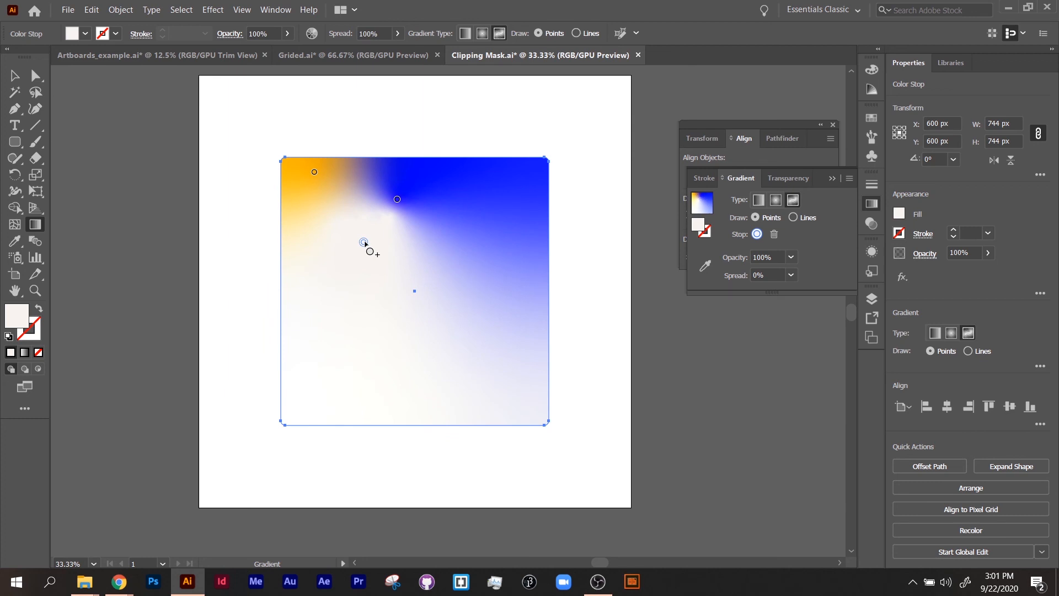
Recolour the white freeform gradient point crimson
{"action": "double_click", "coordinate": [364, 243]}
{"action": "left_click", "coordinate": [344, 379]}
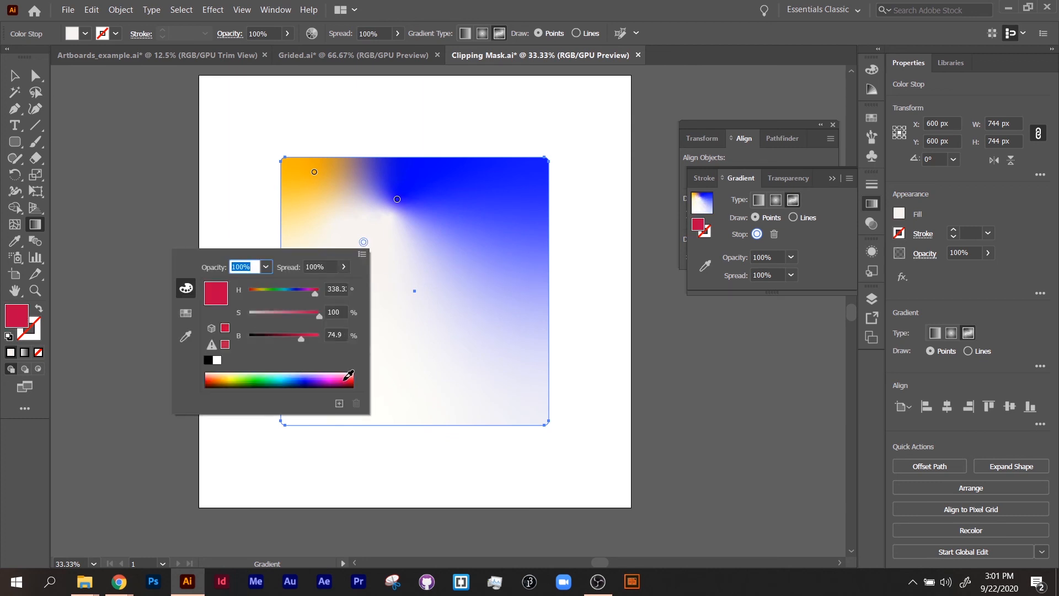
{"action": "left_click", "coordinate": [224, 122]}
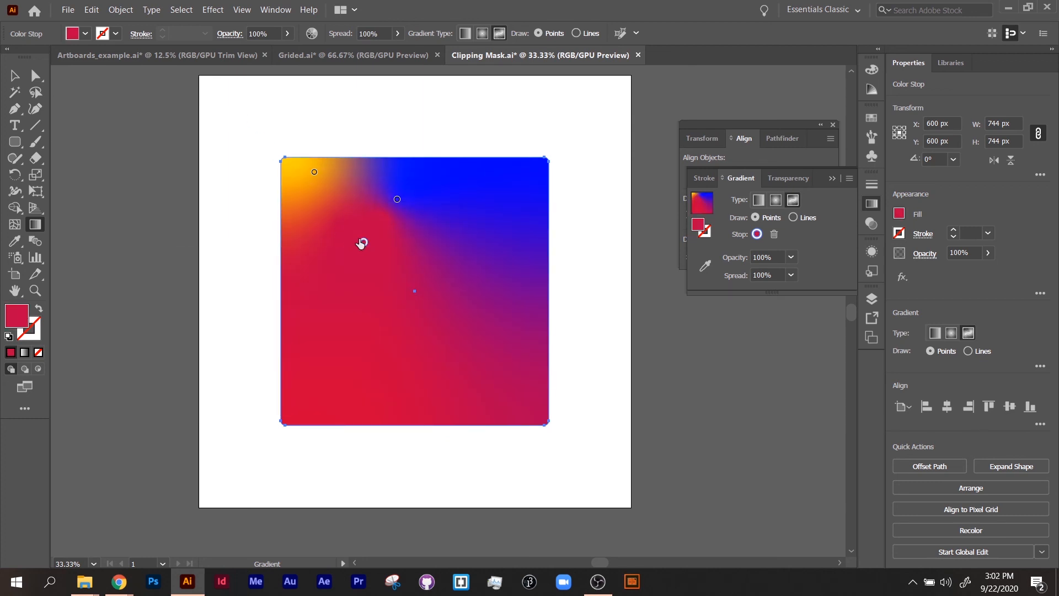
Reposition the crimson colour point near the square's centre and the blue point toward its right edge
{"action": "left_click_drag", "start_coordinate": [362, 243], "coordinate": [394, 305]}
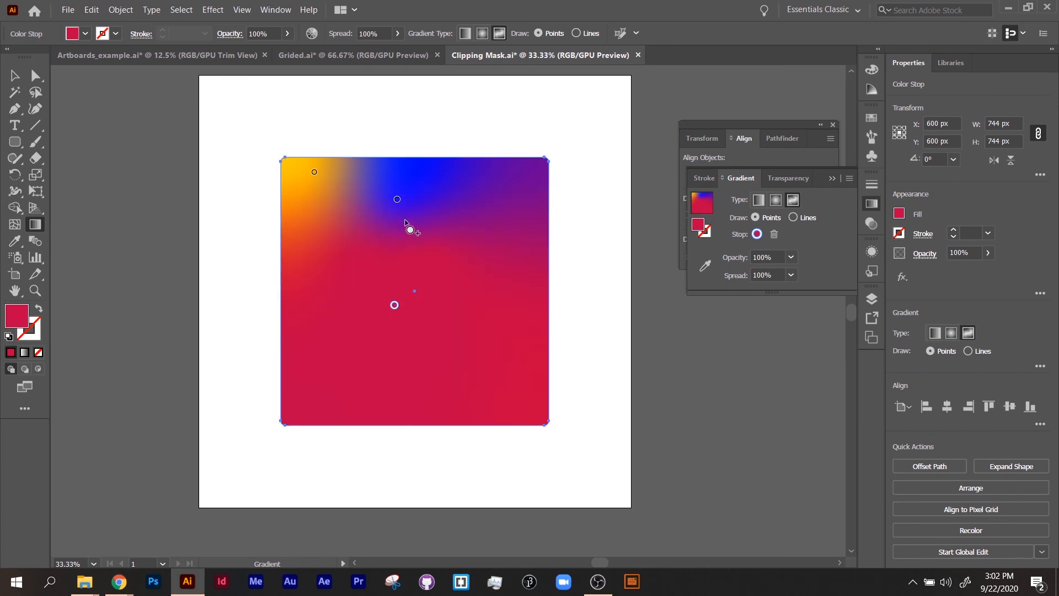
{"action": "left_click_drag", "start_coordinate": [398, 201], "coordinate": [479, 264]}
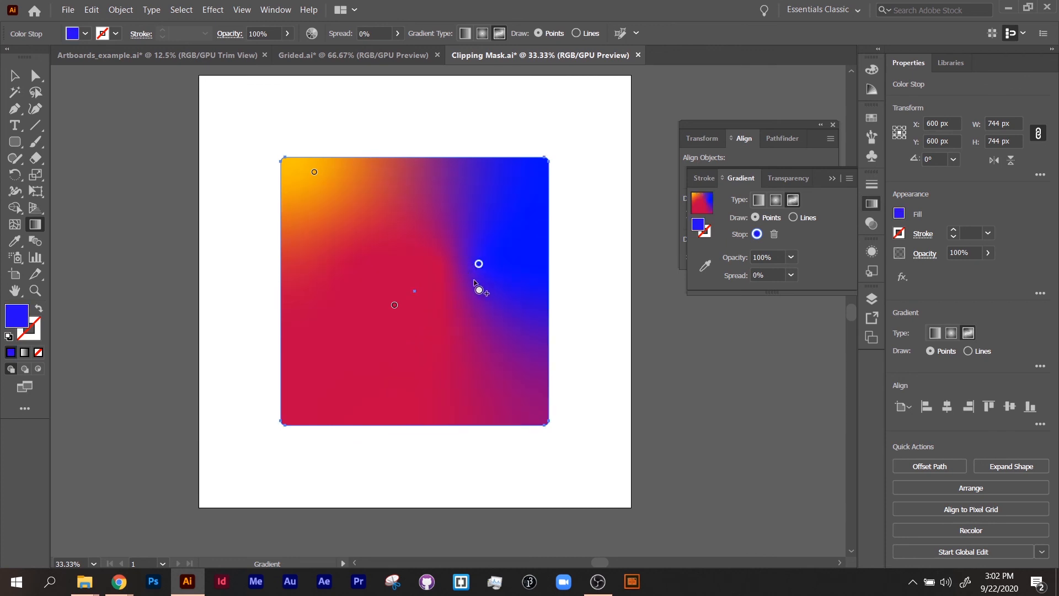
{"action": "left_click_drag", "start_coordinate": [479, 277], "coordinate": [388, 263]}
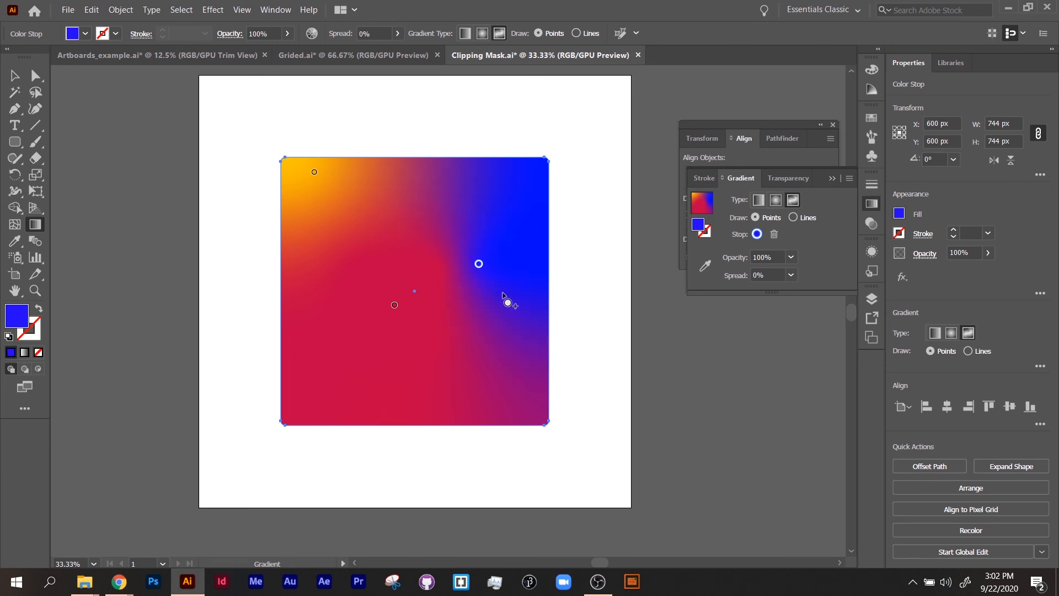